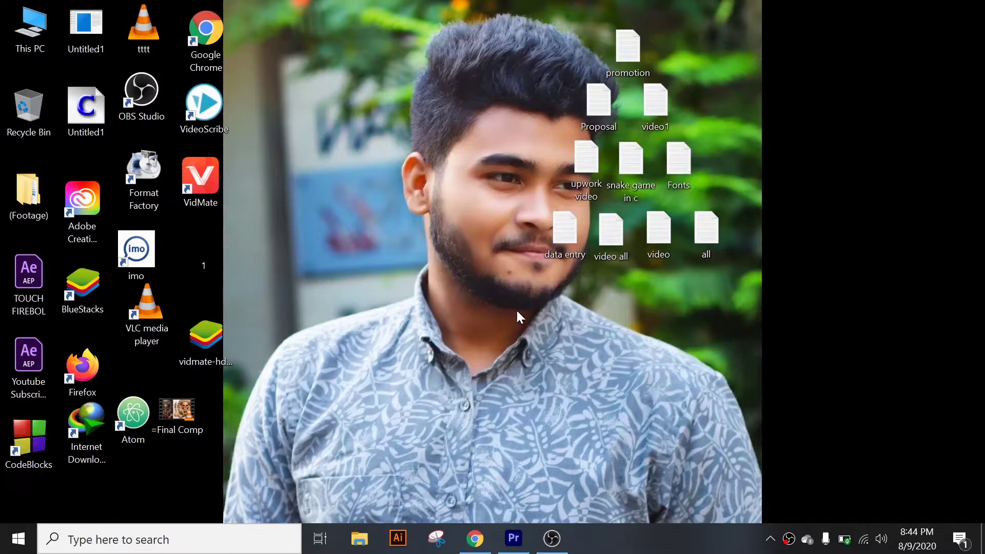
Step: Refresh the Windows desktop and restore the Premiere Pro 2020 window from the taskbar
right_click(407, 101)
right_click(460, 155)
click(502, 204)
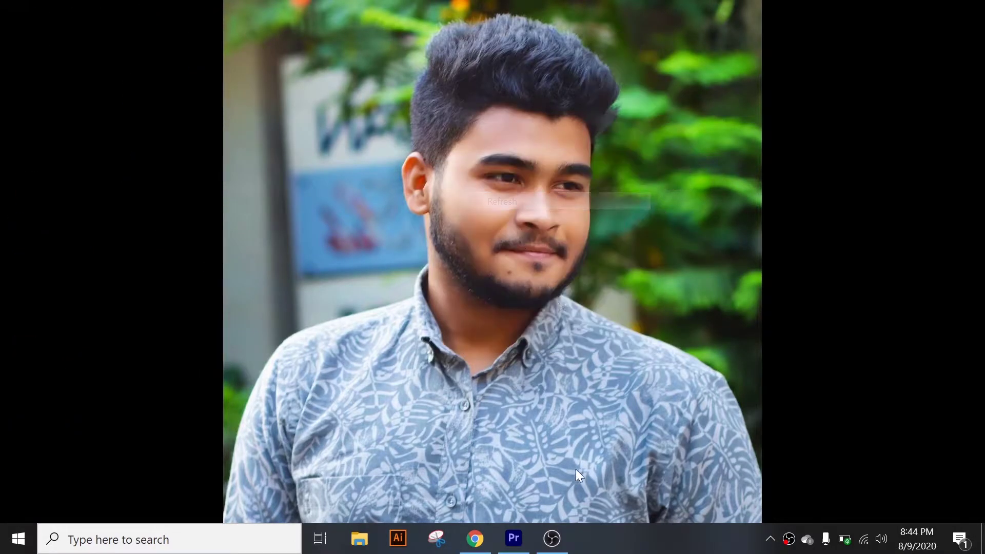
click(517, 539)
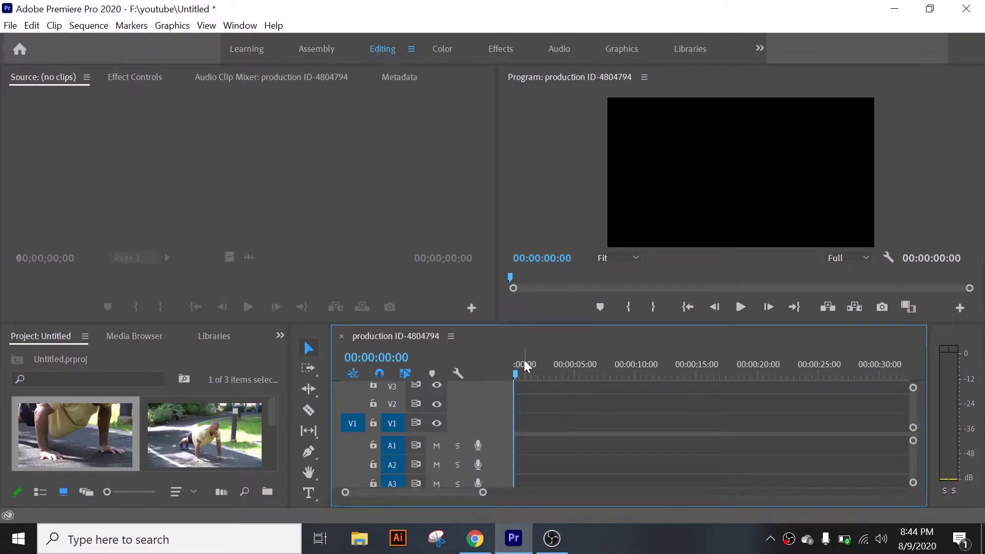
Step: Place production ID-4804787, ID-4804794, then ID-4804787 again end to end on V1
click(310, 389)
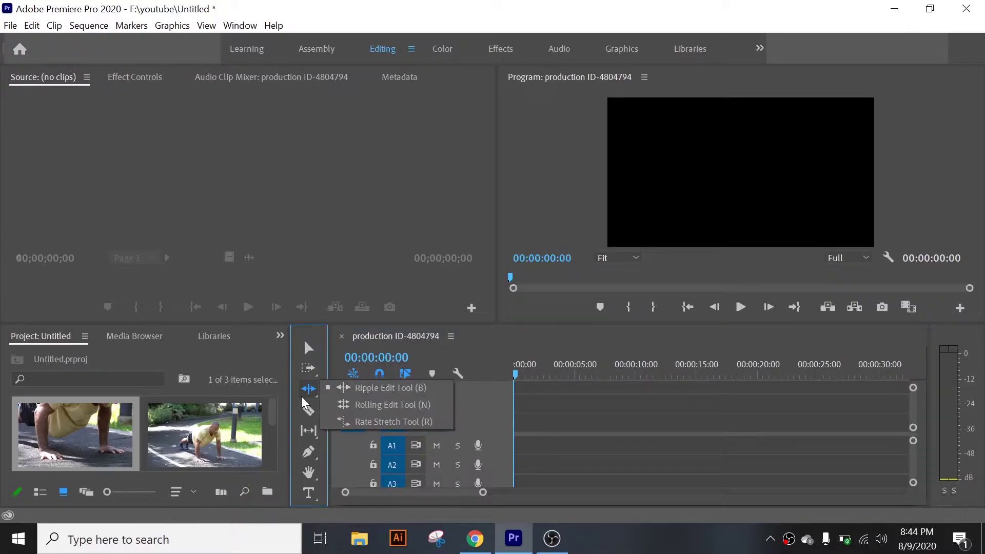
click(318, 389)
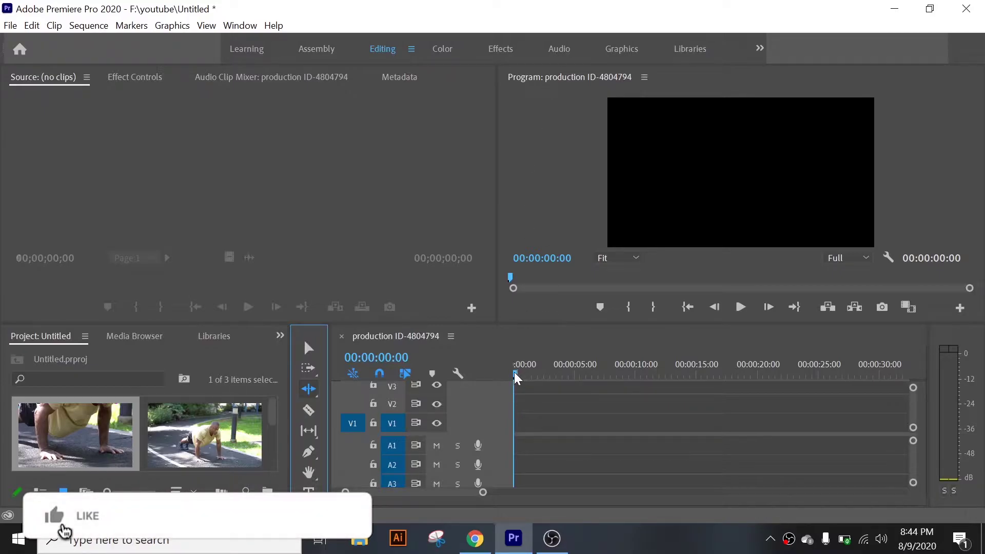
drag(75, 446, 497, 424)
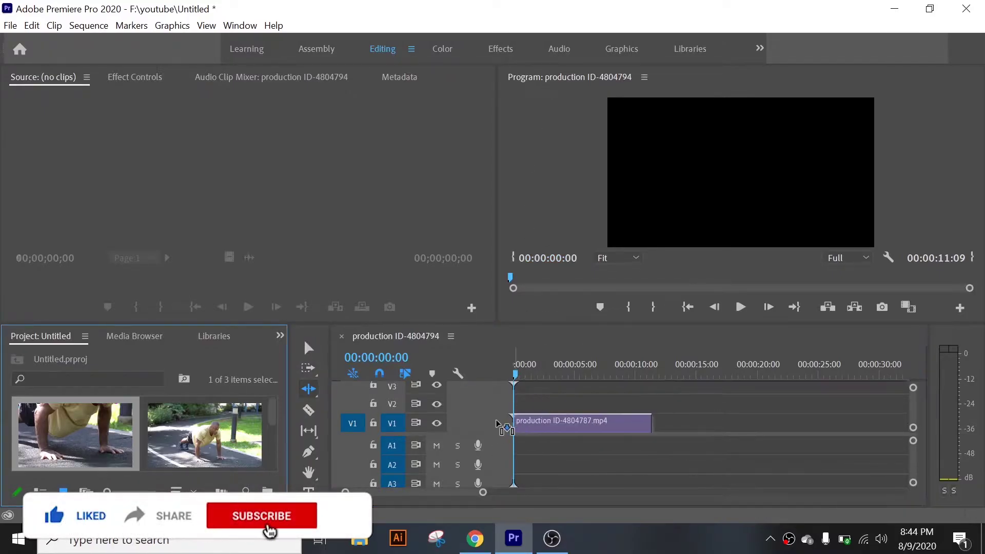
drag(204, 435, 662, 424)
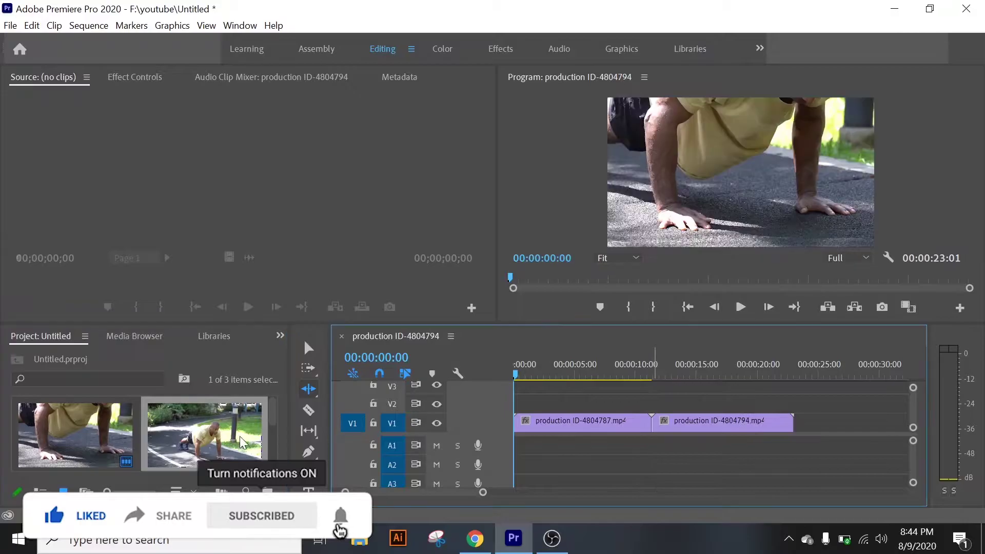
drag(76, 441, 821, 423)
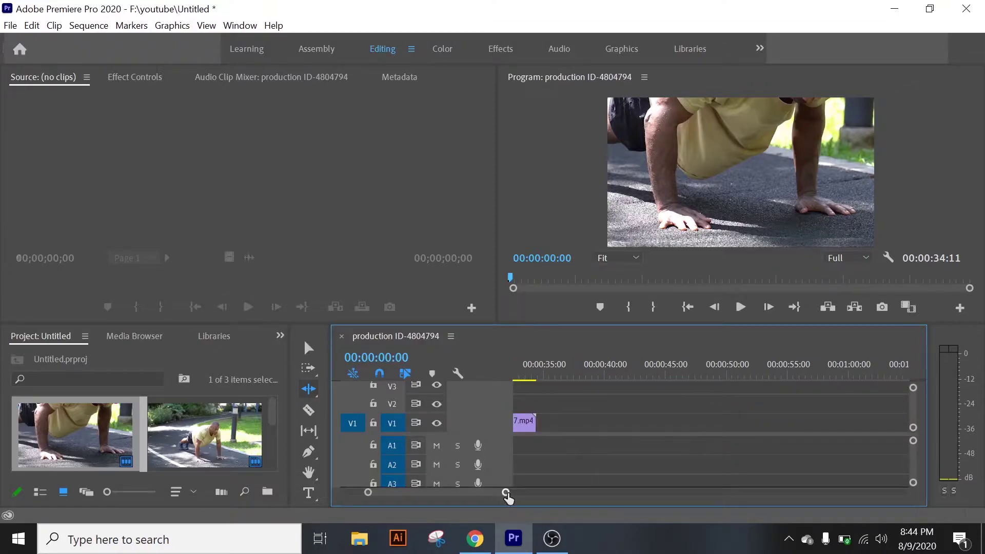
mouse_move(504, 494)
mouse_down()
mouse_move(589, 493)
mouse_move(539, 503)
mouse_up()
click(305, 349)
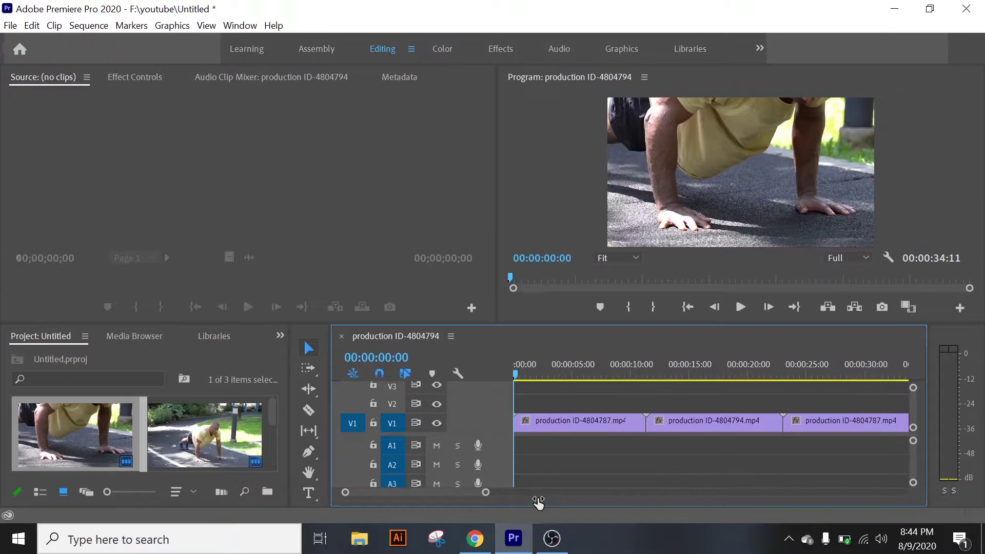
Step: Trim the first V1 clip's end shorter with the Selection tool, then extend it toward the second clip
click(593, 420)
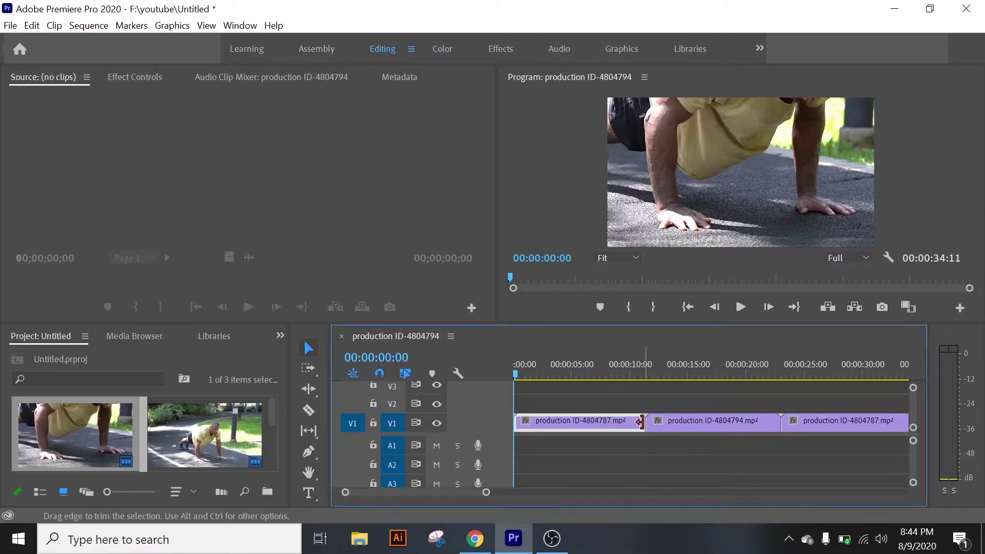
mouse_move(641, 422)
mouse_down()
mouse_move(606, 422)
mouse_move(645, 421)
mouse_up()
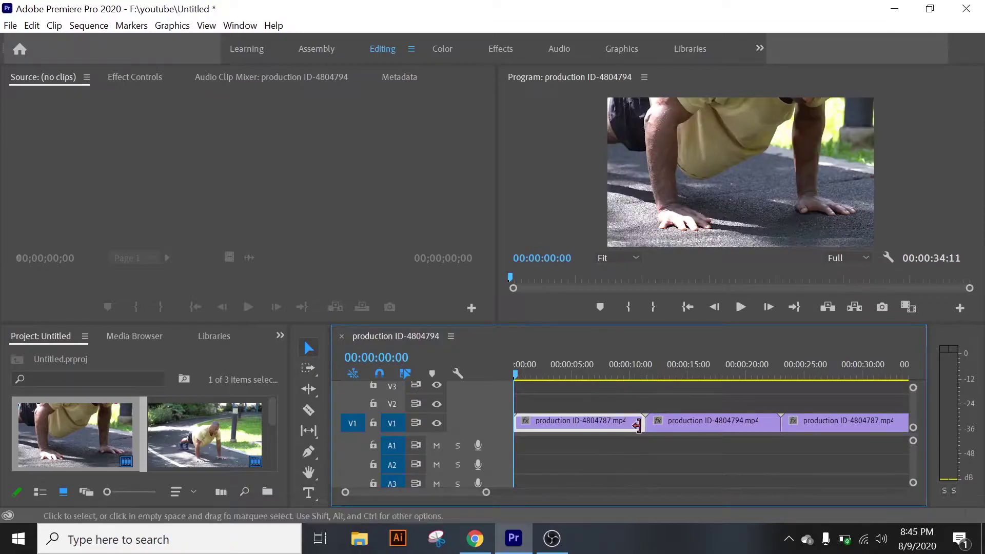
drag(638, 426, 597, 421)
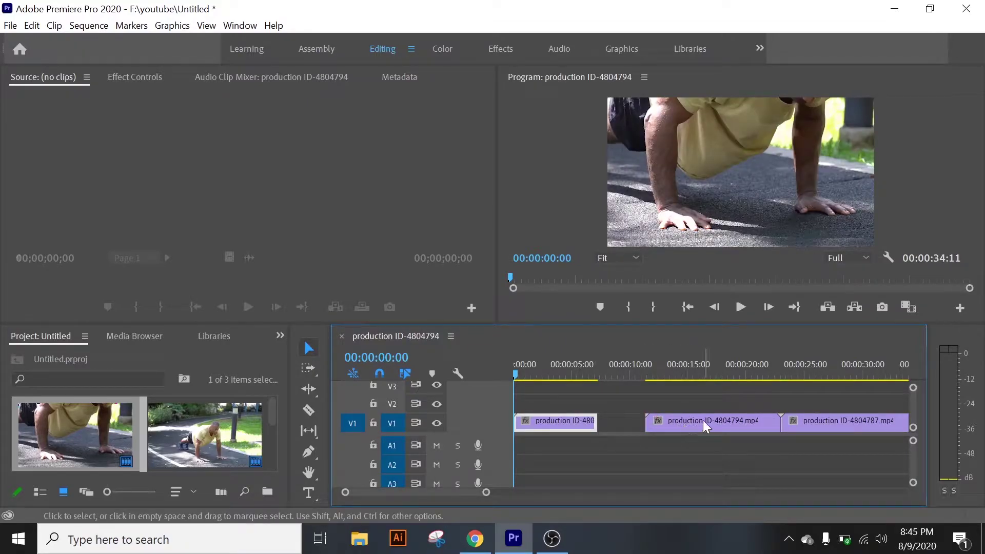
mouse_move(702, 421)
mouse_down()
mouse_move(653, 421)
mouse_move(697, 426)
mouse_up()
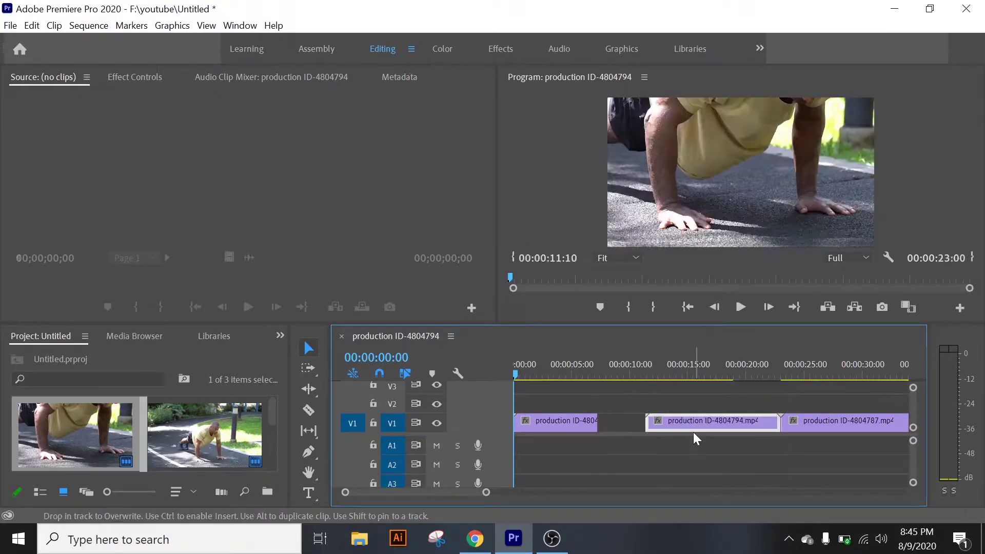
drag(486, 495, 501, 494)
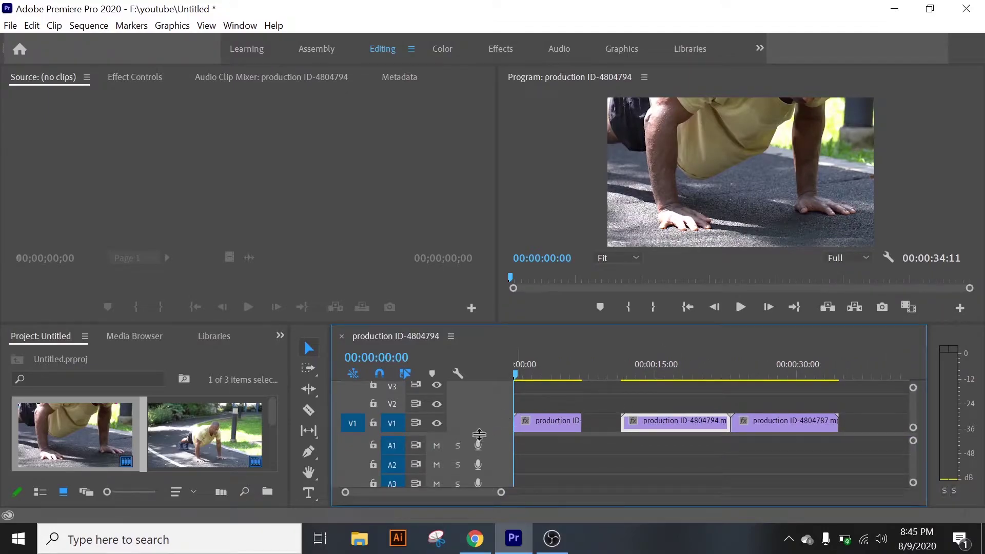
scroll(480, 449, up, 1)
drag(577, 441, 621, 441)
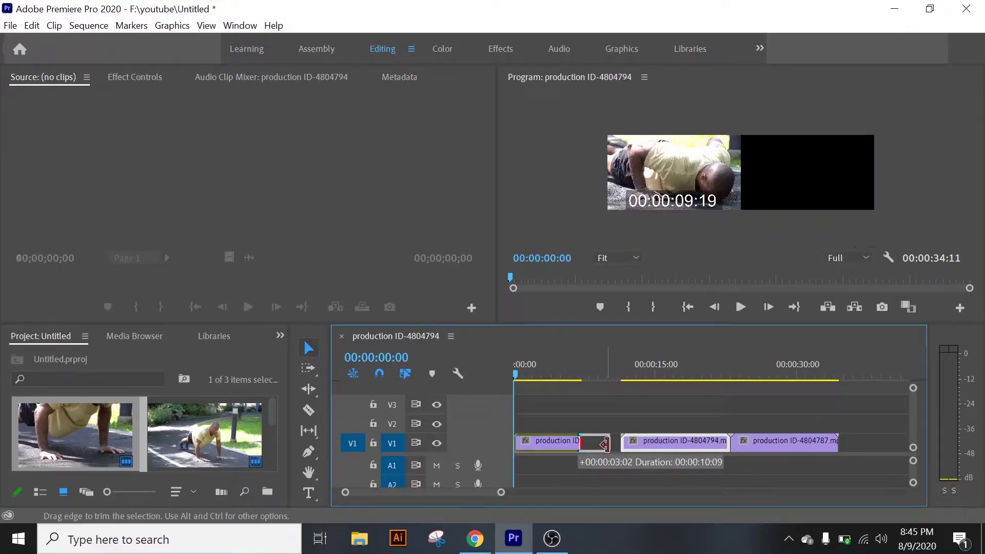
Step: Ripple-trim the first and second clips' out-points so the sequence closes up to 00:00:28:20
click(309, 389)
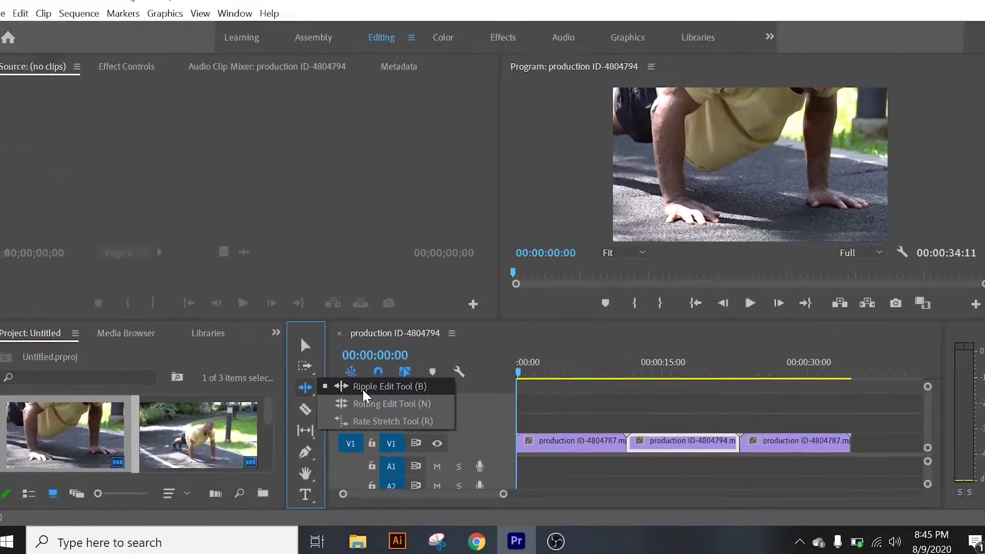
click(331, 321)
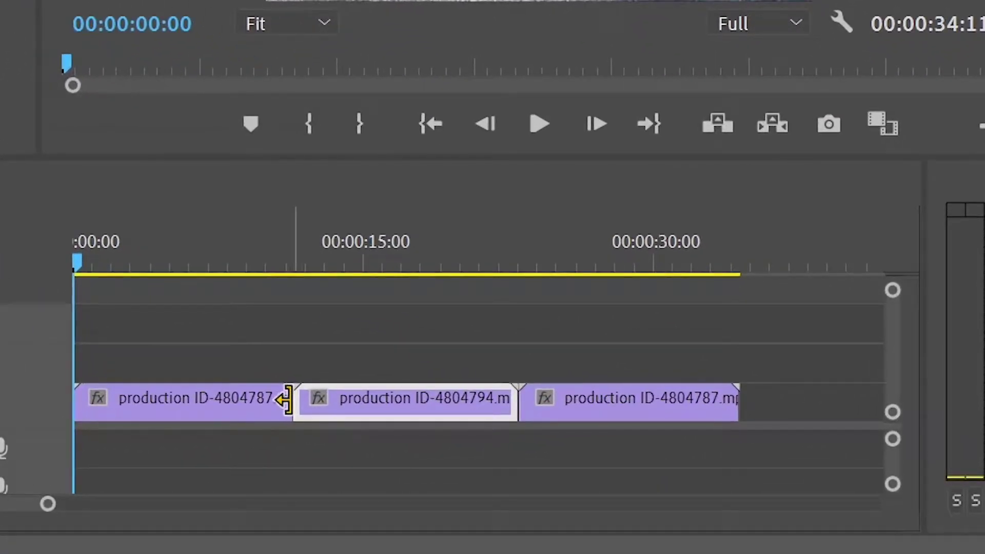
drag(283, 400, 200, 399)
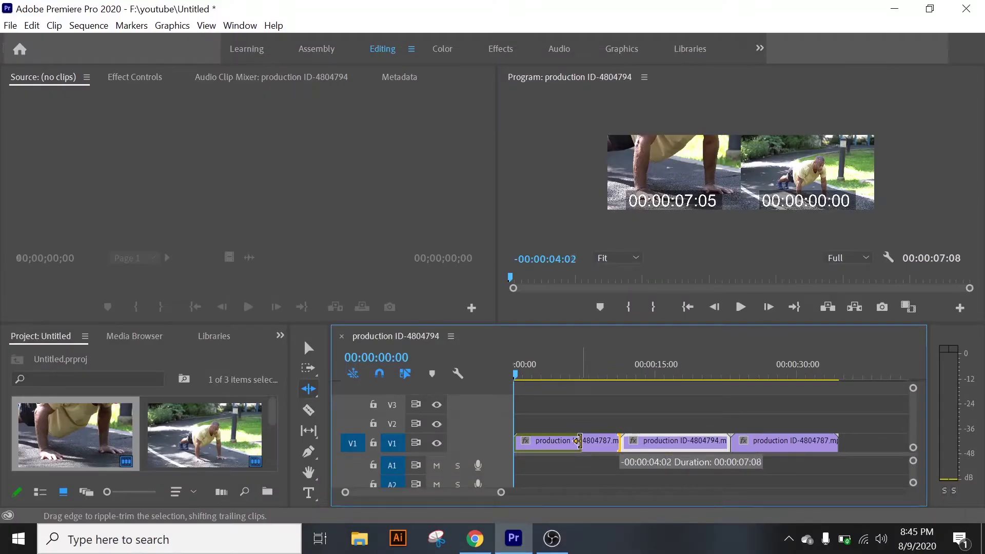
drag(579, 441, 580, 440)
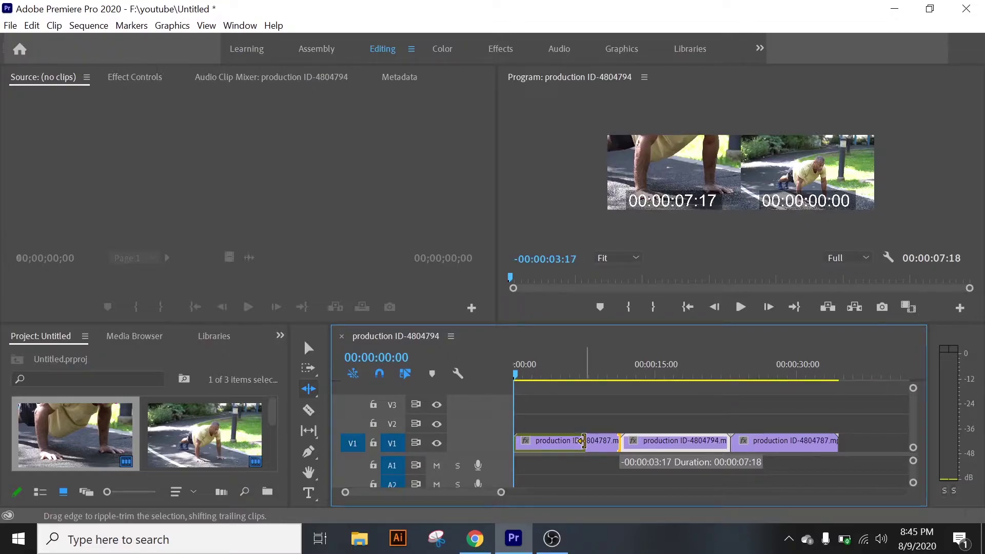
drag(580, 440, 584, 440)
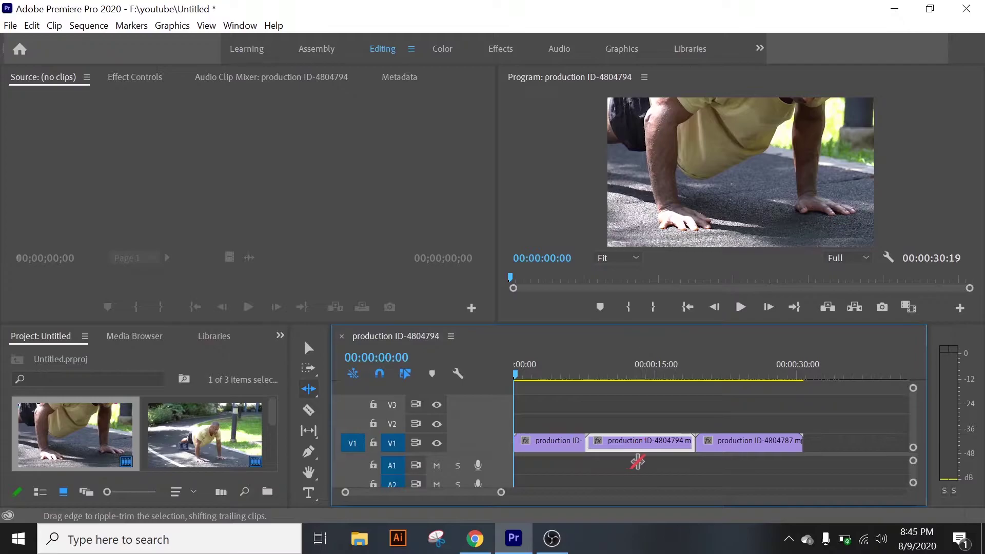
drag(693, 443, 675, 442)
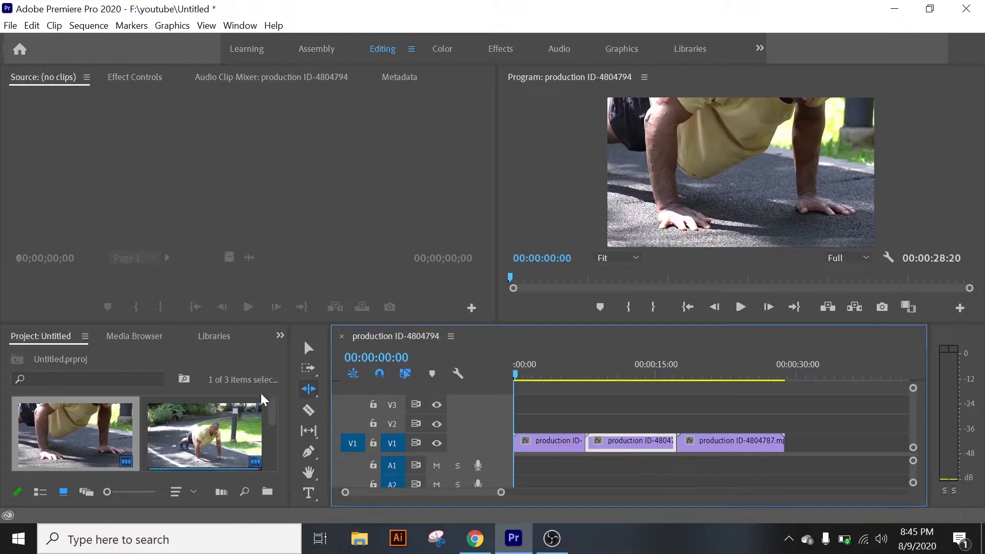
Step: Roll the cut between the first and second V1 clips with the Rolling Edit Tool
click(308, 391)
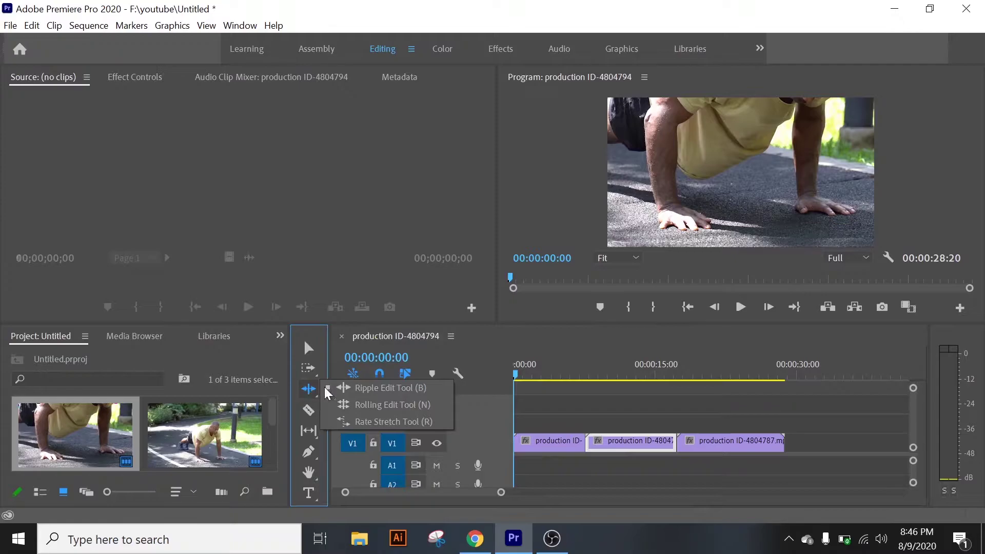
click(355, 408)
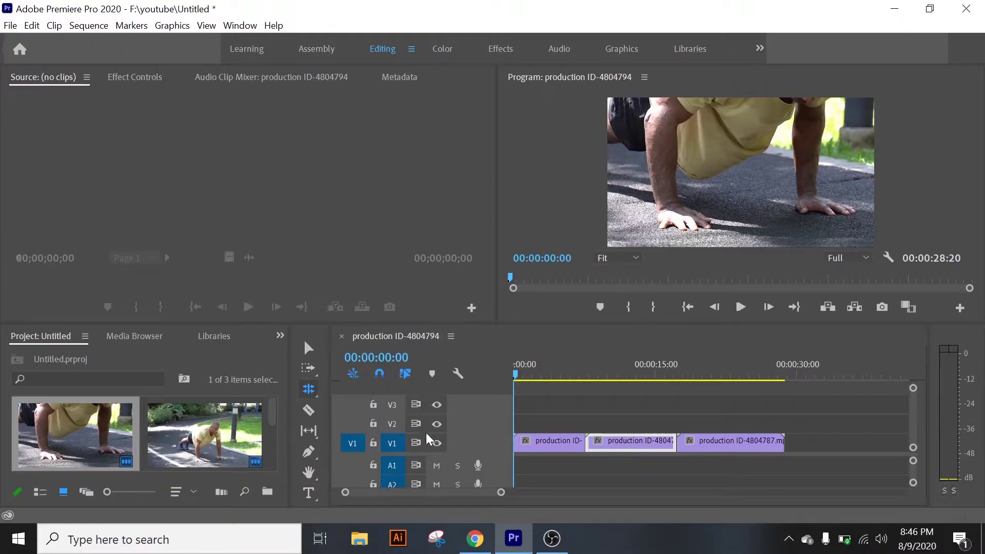
click(309, 389)
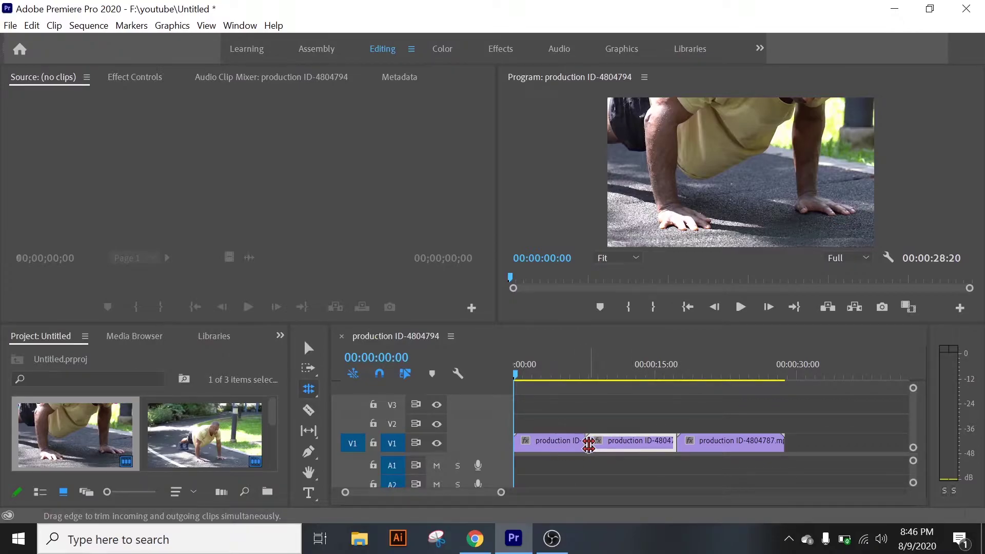
drag(586, 444, 577, 443)
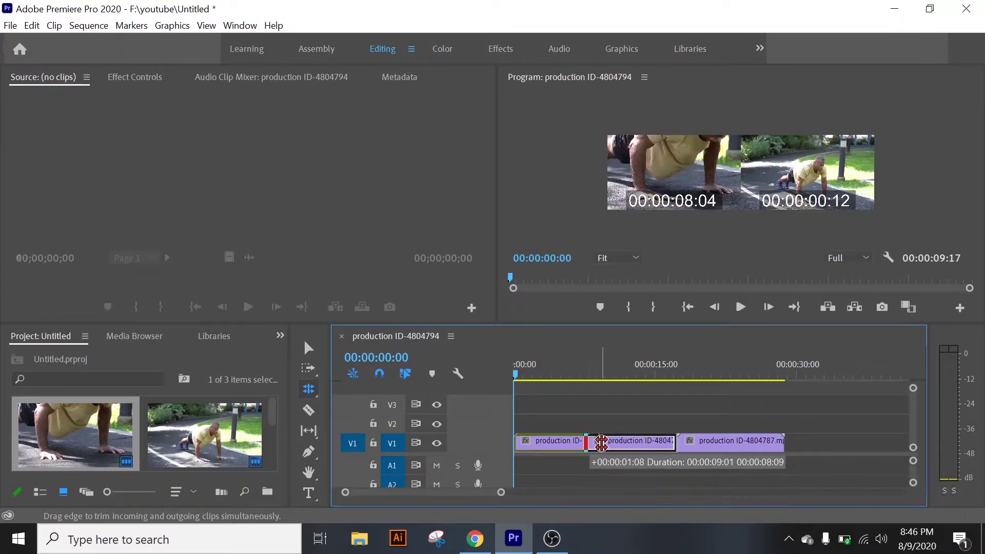
drag(585, 444, 586, 444)
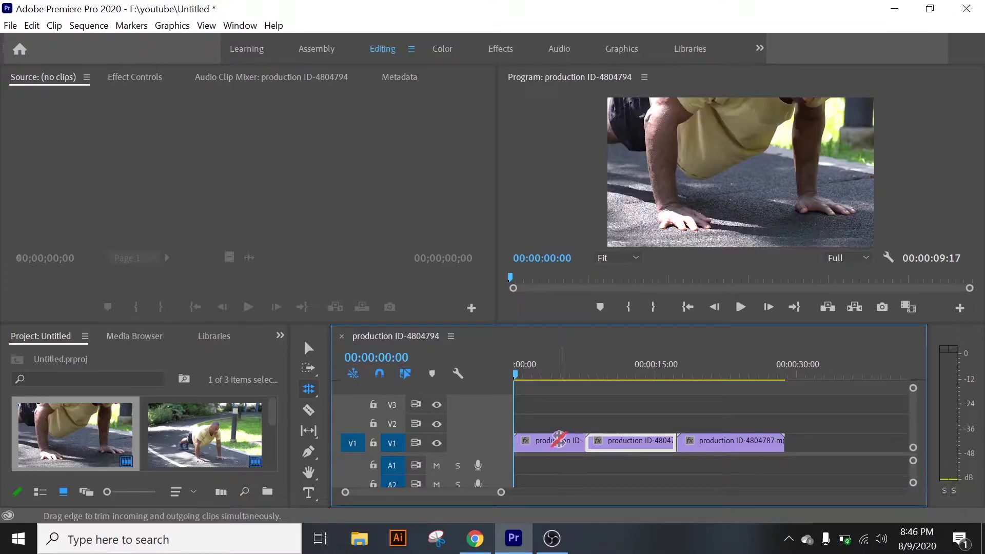
click(310, 348)
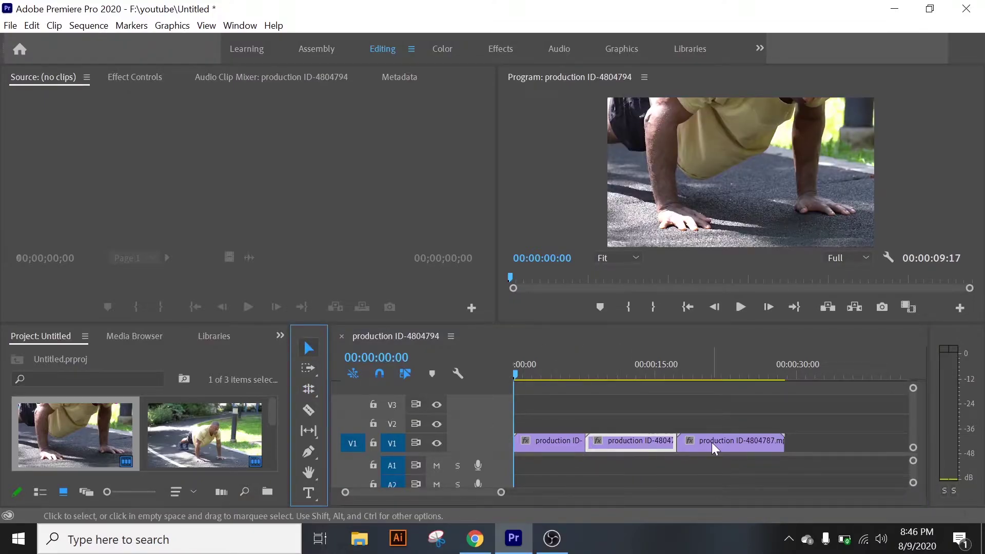
Step: Move clip 2 aside, trim clip 1's out point, and slide clips 2 and 3 back against it
mouse_move(713, 448)
mouse_down()
mouse_move(687, 443)
mouse_move(697, 443)
mouse_up()
drag(585, 441, 628, 444)
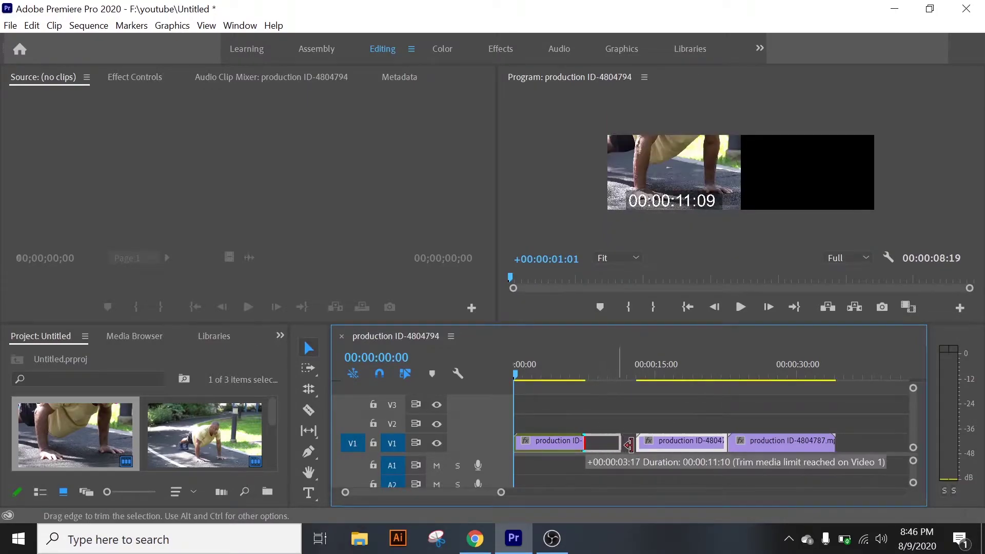
drag(629, 445, 577, 445)
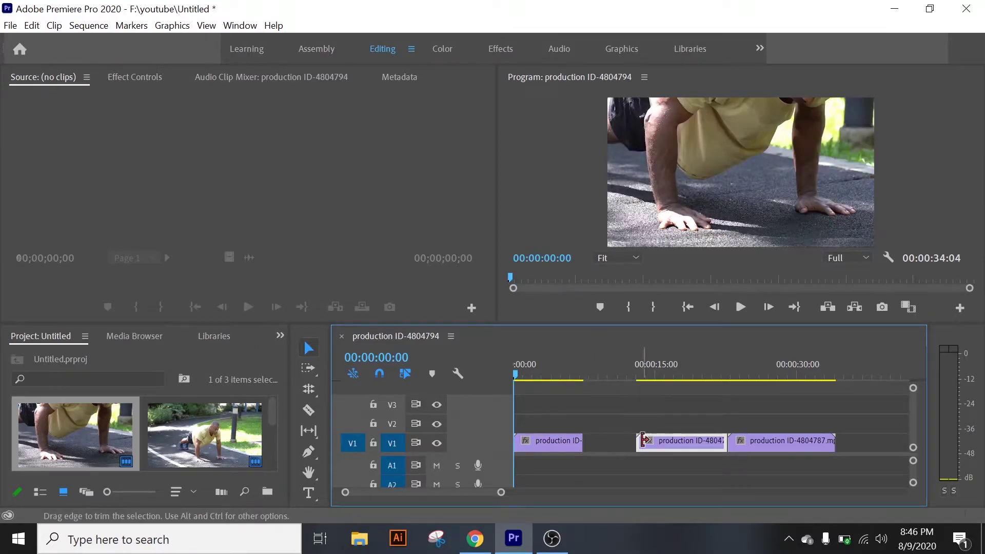
mouse_move(811, 413)
mouse_down()
mouse_move(698, 450)
mouse_move(625, 441)
mouse_up()
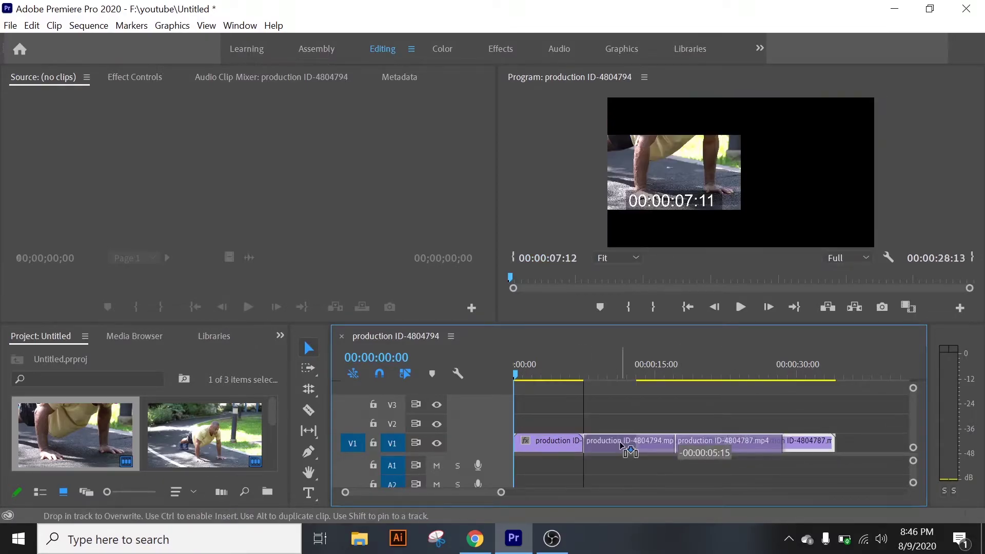
click(310, 389)
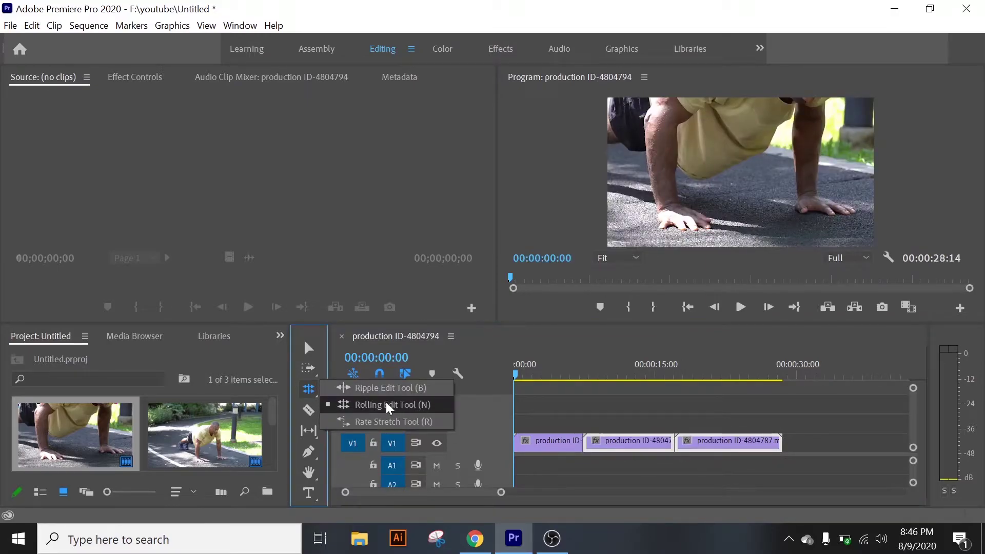
Step: Roll the clip 1/2 cut later to the media limit and preview playback from 00:00:10:04
drag(312, 389, 386, 402)
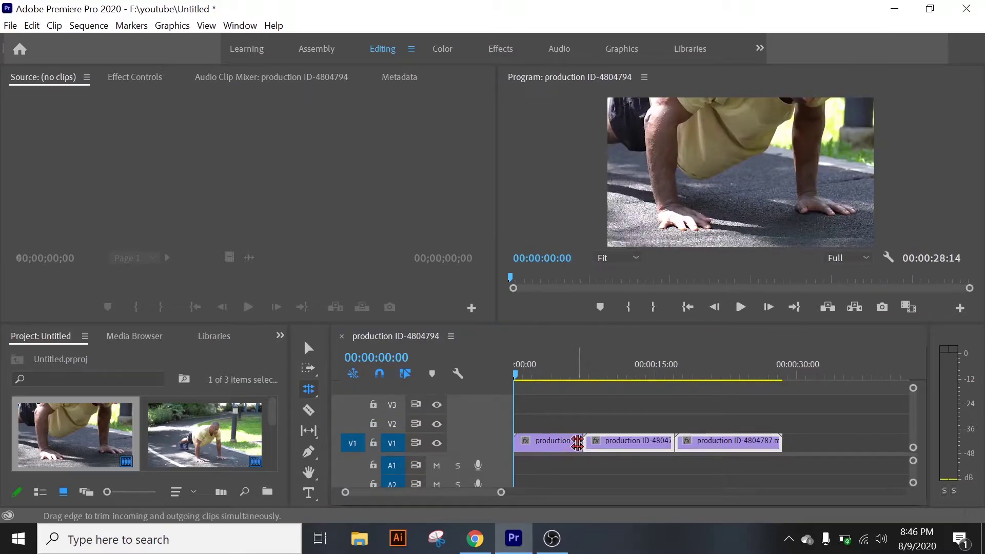
mouse_move(579, 443)
mouse_down()
mouse_move(558, 443)
mouse_move(614, 442)
mouse_up()
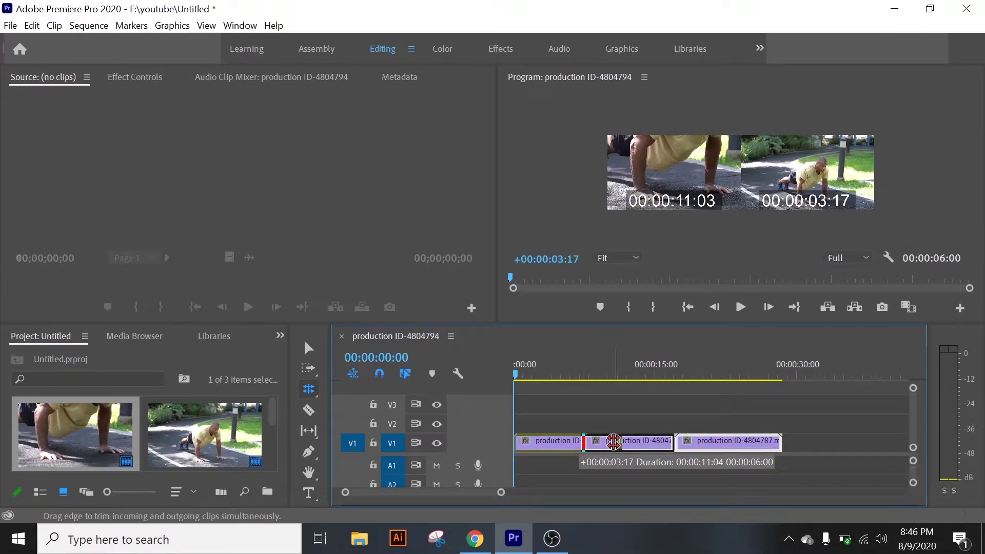
mouse_move(613, 442)
mouse_down()
mouse_move(629, 443)
mouse_move(619, 476)
mouse_move(668, 491)
mouse_up()
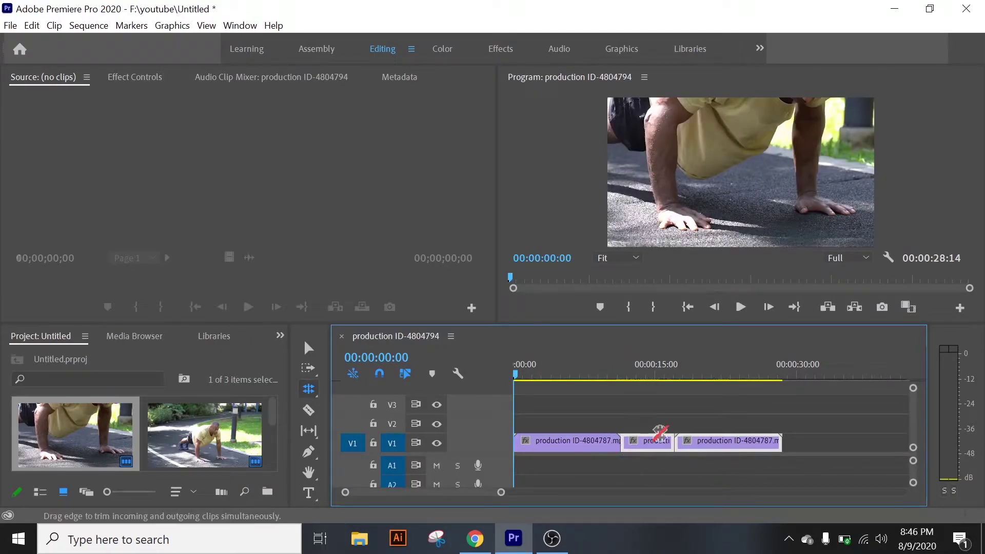
click(609, 377)
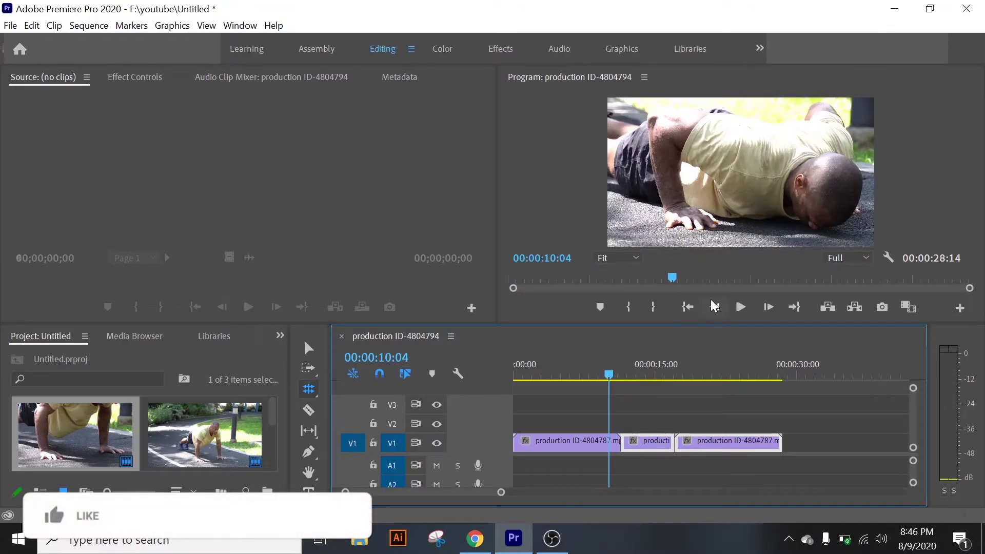
click(741, 307)
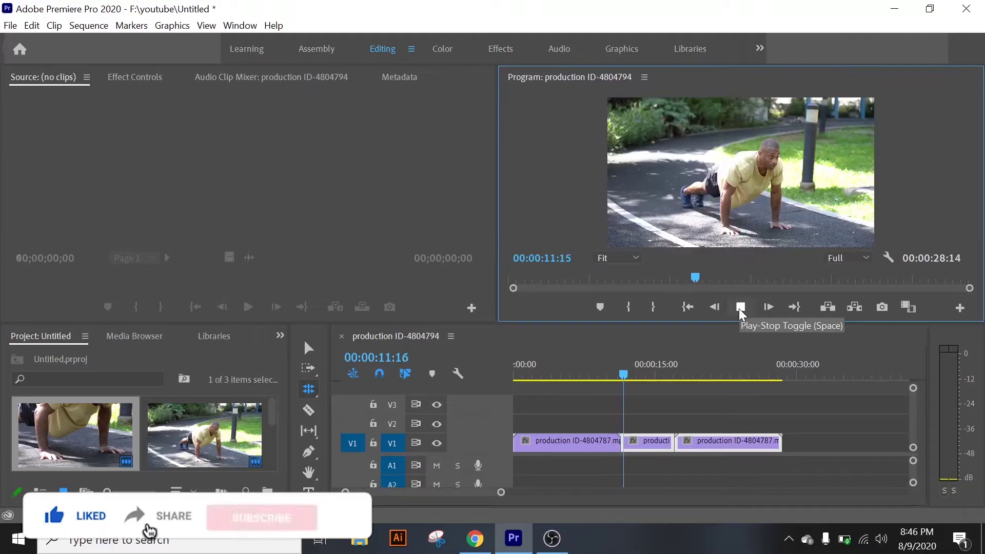
click(740, 307)
drag(633, 375, 611, 379)
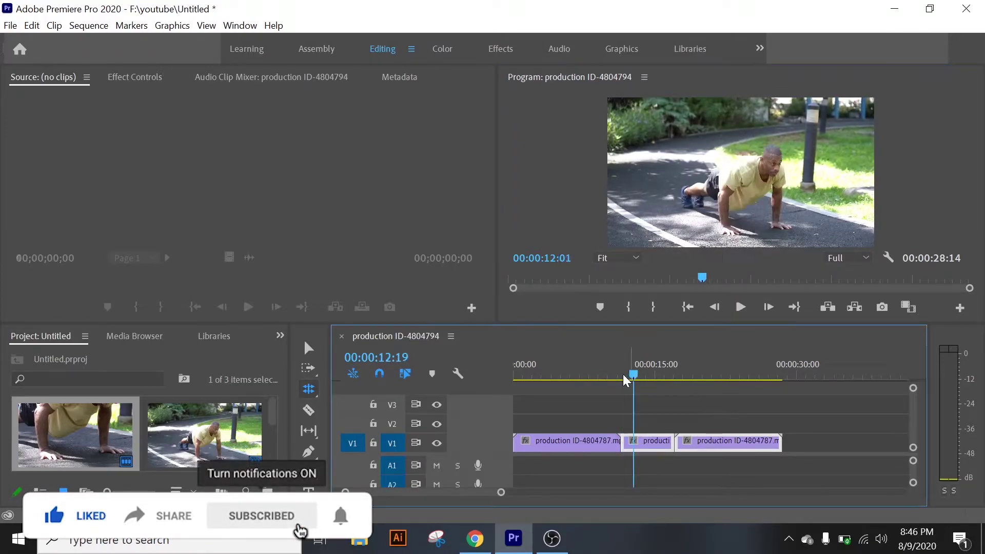
Step: Trim the second clip's start later with the Selection Tool, leaving a short gap
click(310, 388)
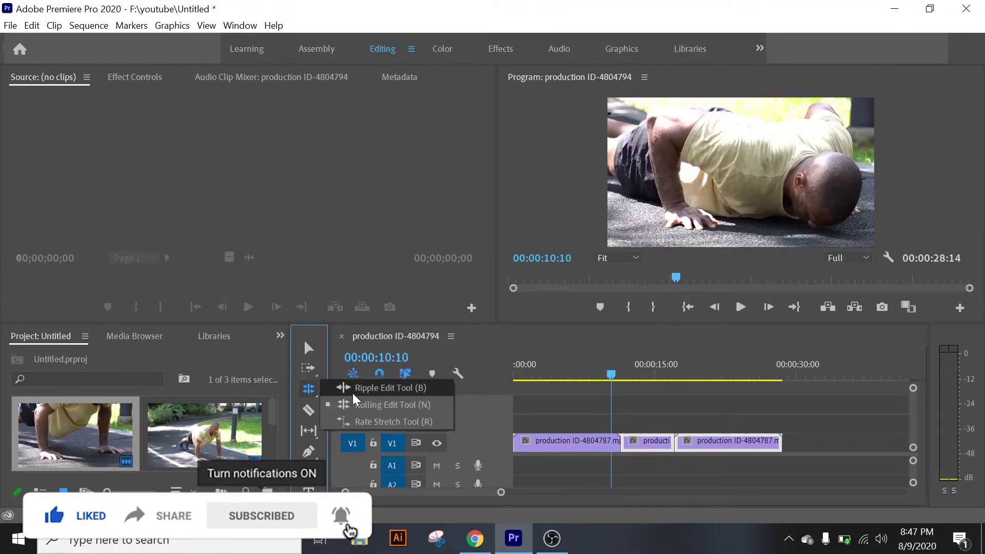
click(344, 388)
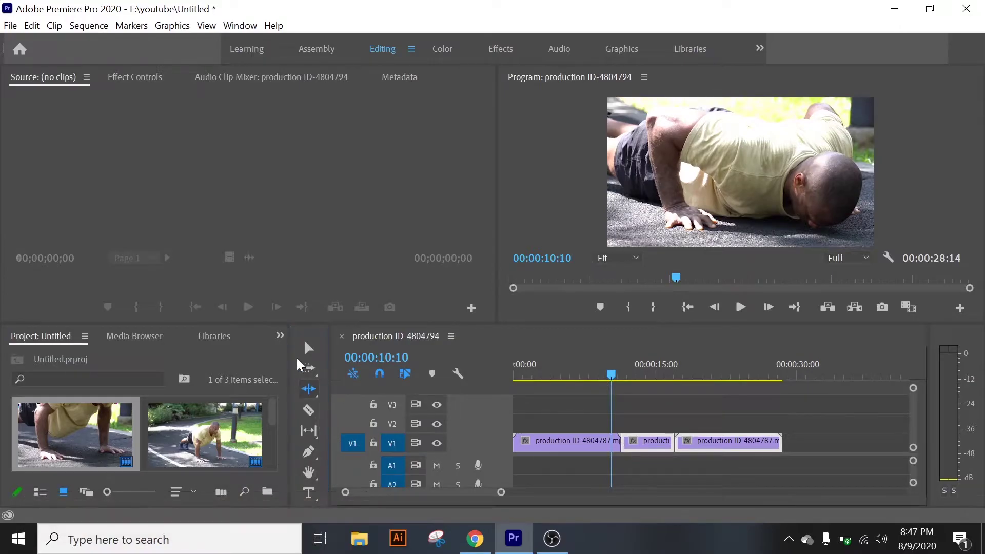
click(308, 348)
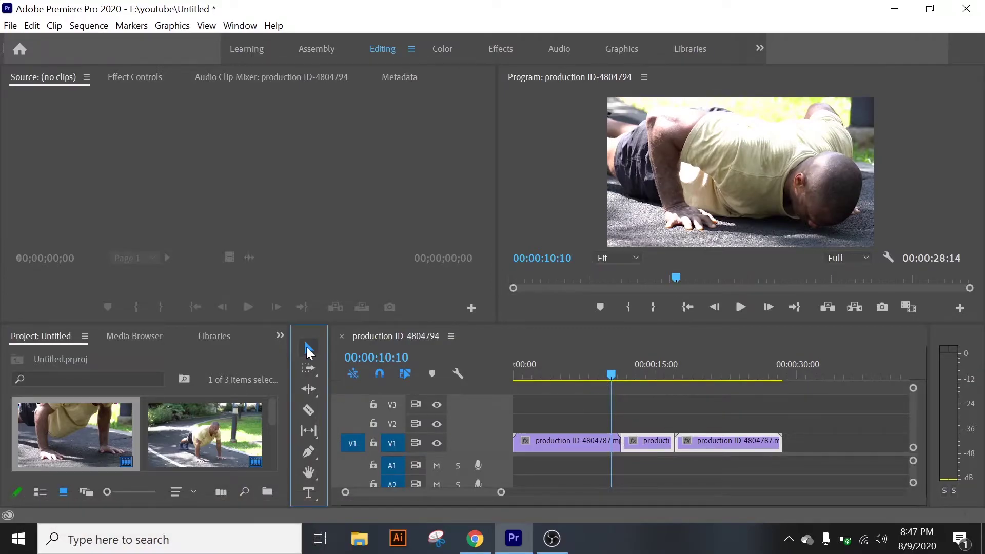
mouse_move(619, 442)
mouse_down()
mouse_move(586, 444)
mouse_move(632, 442)
mouse_move(621, 444)
mouse_up()
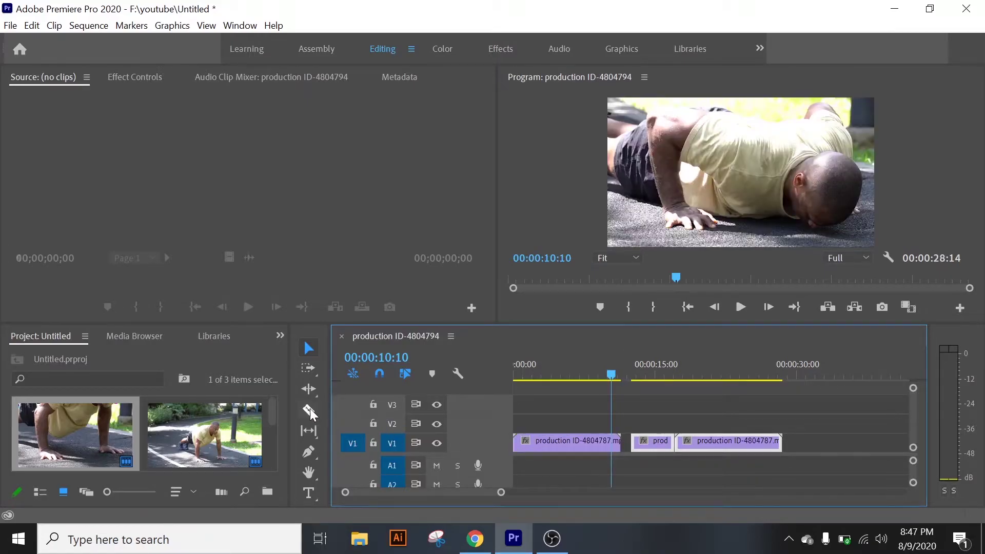
click(308, 389)
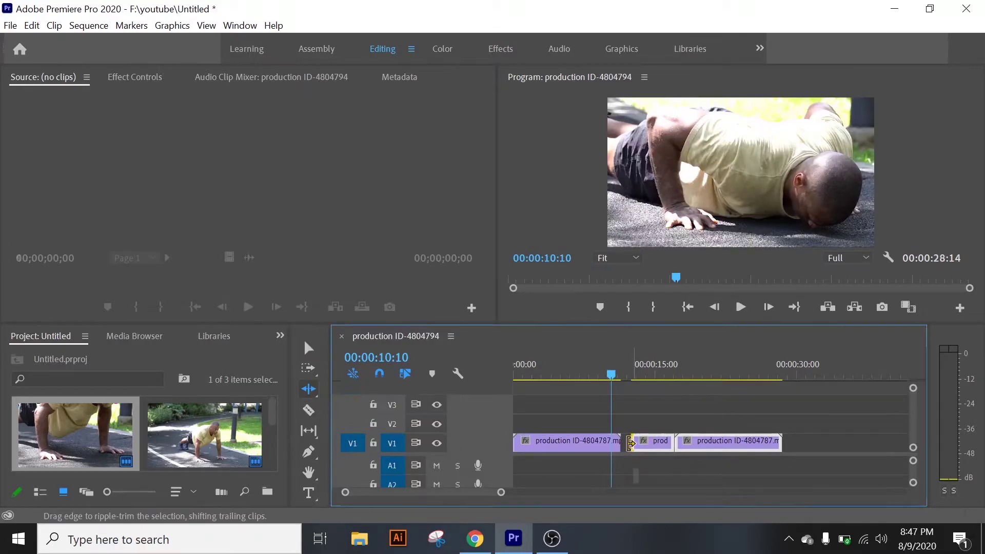
Step: Ripple-lengthen the second clip, pushing the third later for a 00:00:30:17 sequence
drag(636, 442, 618, 443)
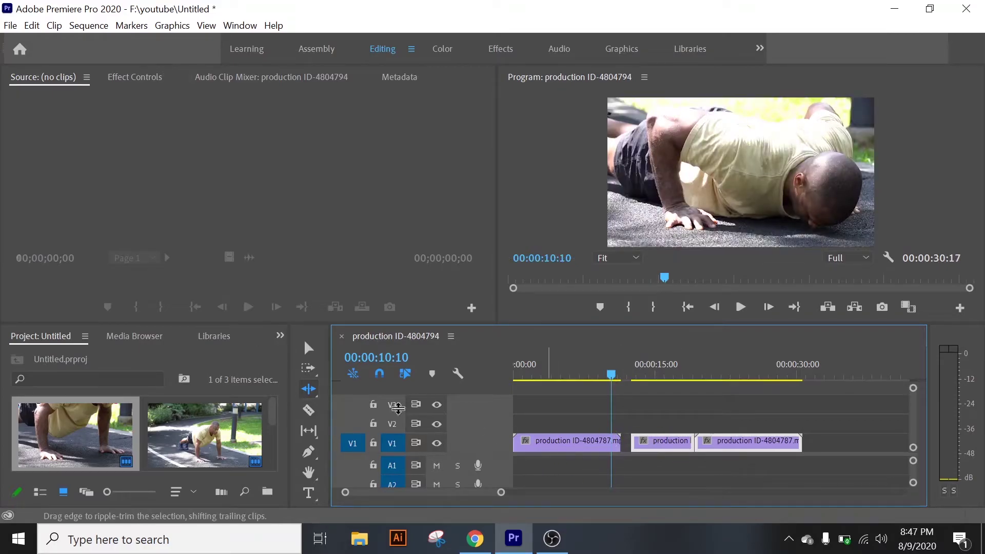
click(310, 390)
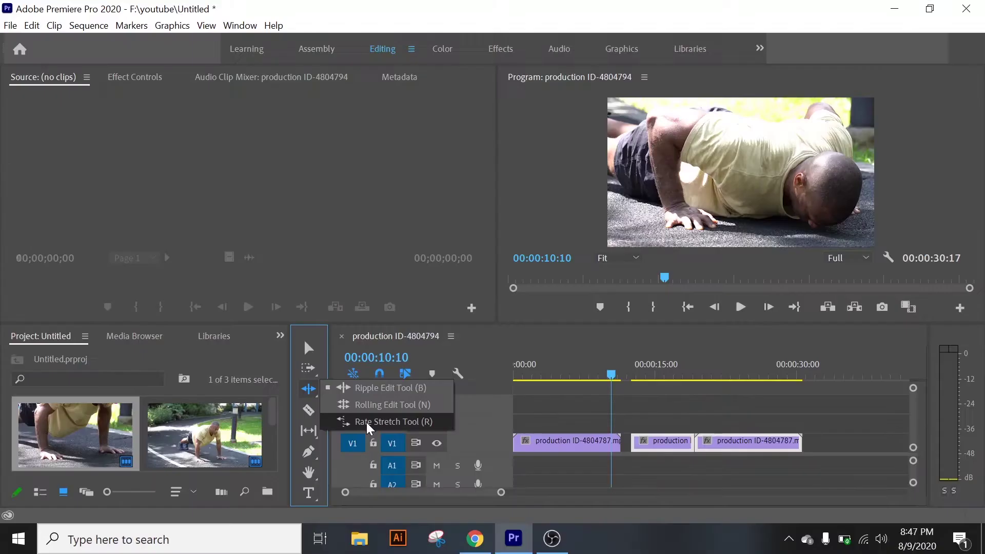
Step: Drag clips 2 and 3 later on V1, making a 00:00:39:00 sequence, and park the playhead at 00:00:06:03
click(382, 423)
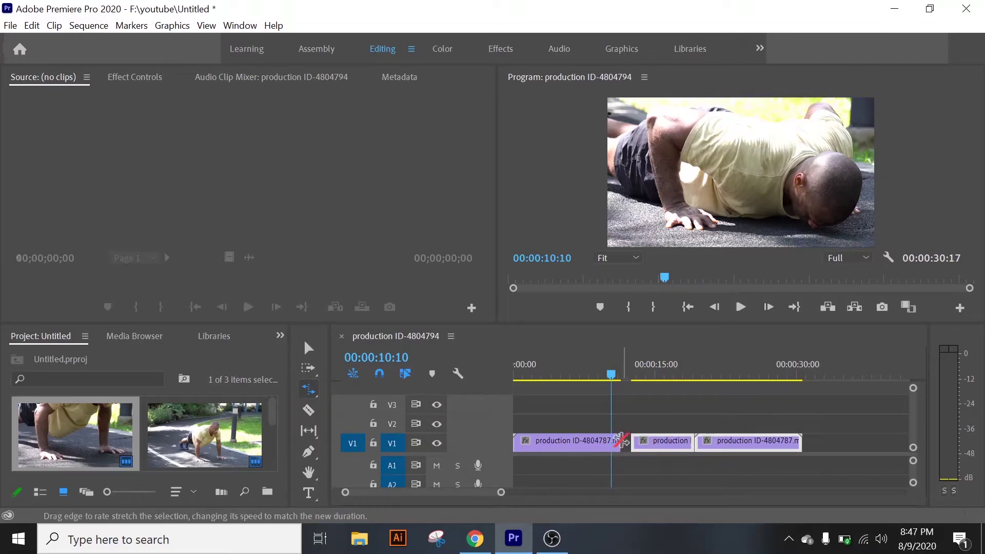
key(v)
drag(666, 407, 742, 440)
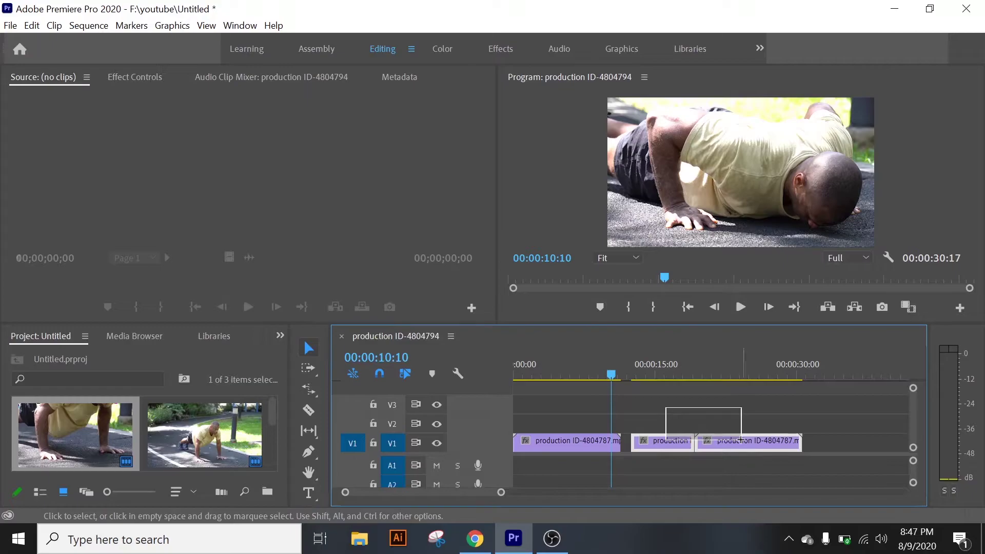
drag(672, 441, 752, 441)
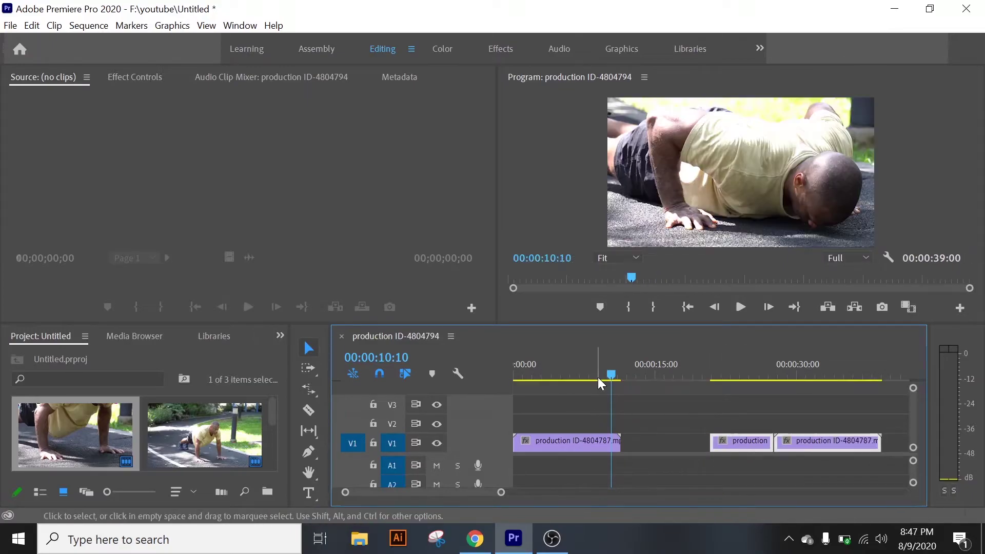
drag(599, 378, 573, 397)
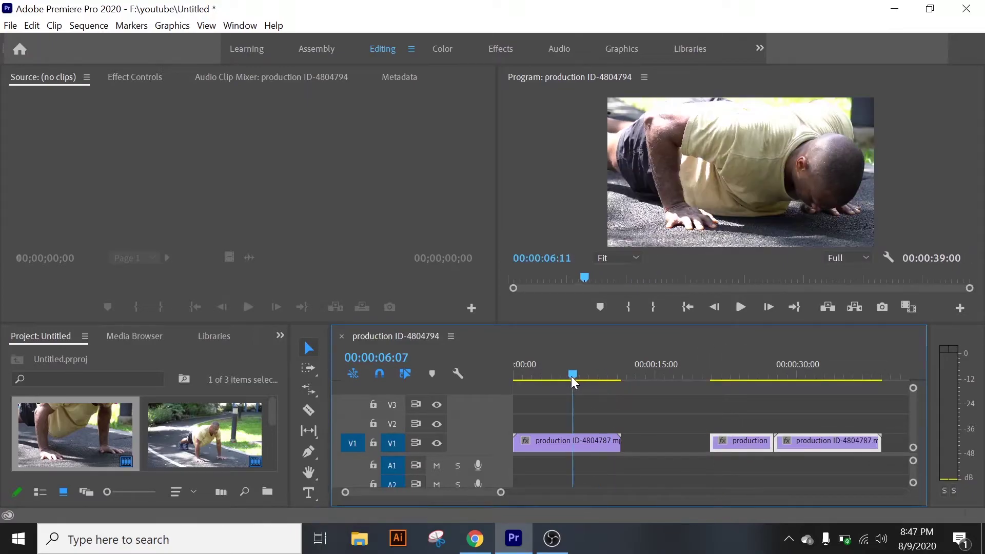
click(577, 446)
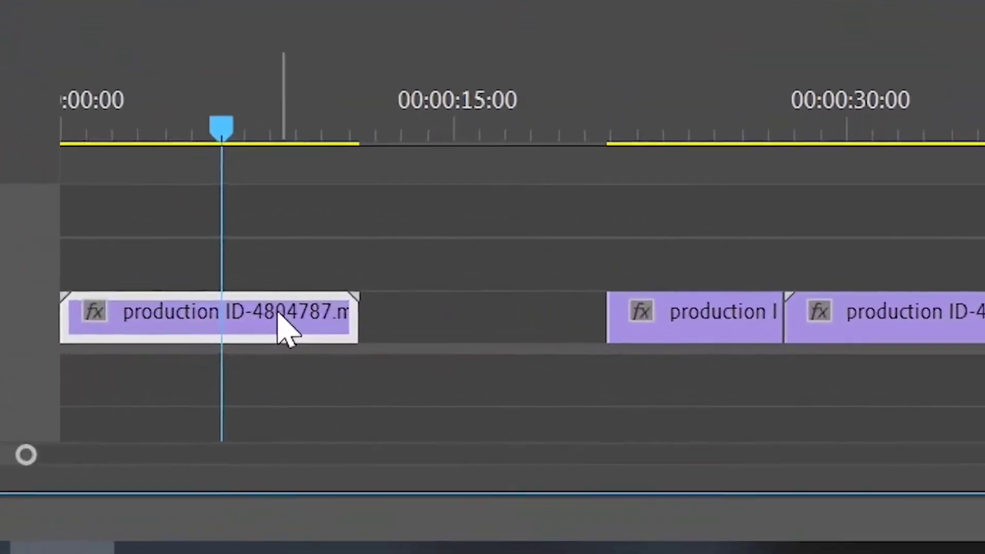
Step: Set the first clip's speed above 100% in the Speed/Duration dialog
right_click(577, 445)
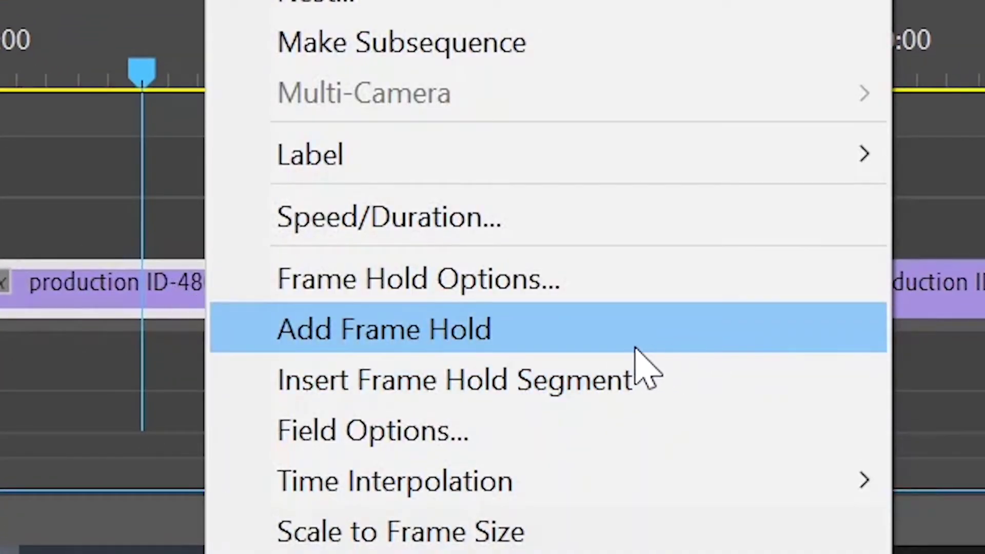
click(454, 206)
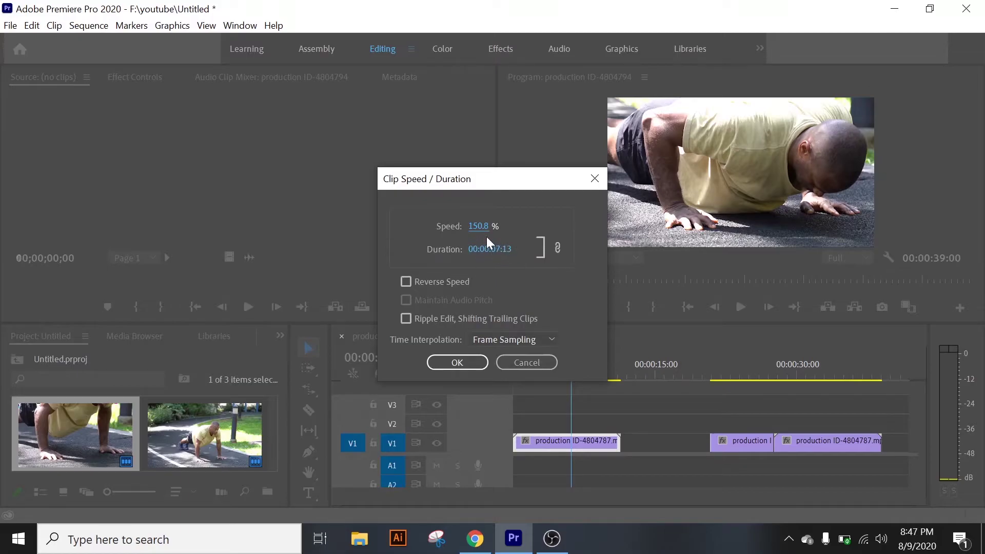
drag(451, 231, 290, 247)
drag(492, 233, 669, 242)
click(457, 362)
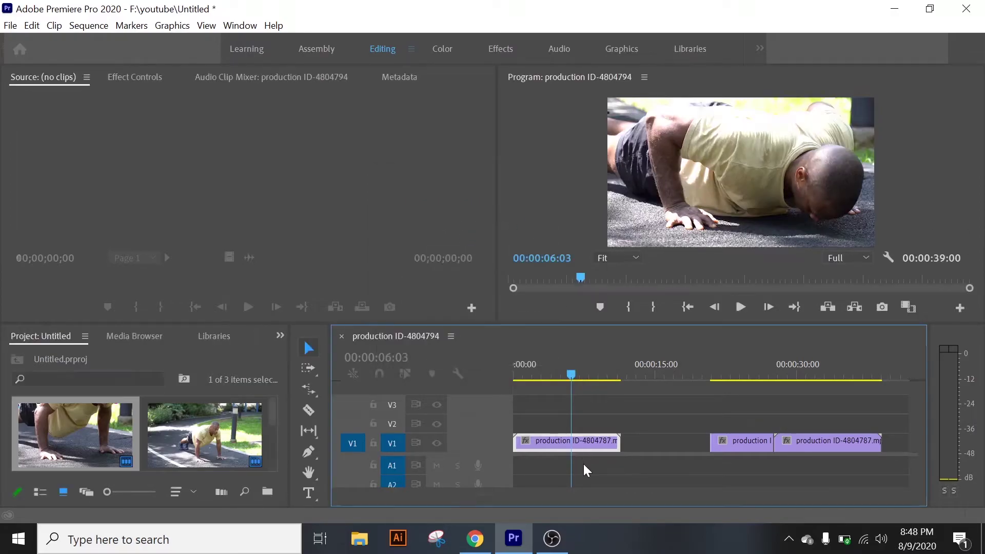
Step: Set the first V1 clip's Speed/Duration to a 00:00:02:24 duration
click(737, 305)
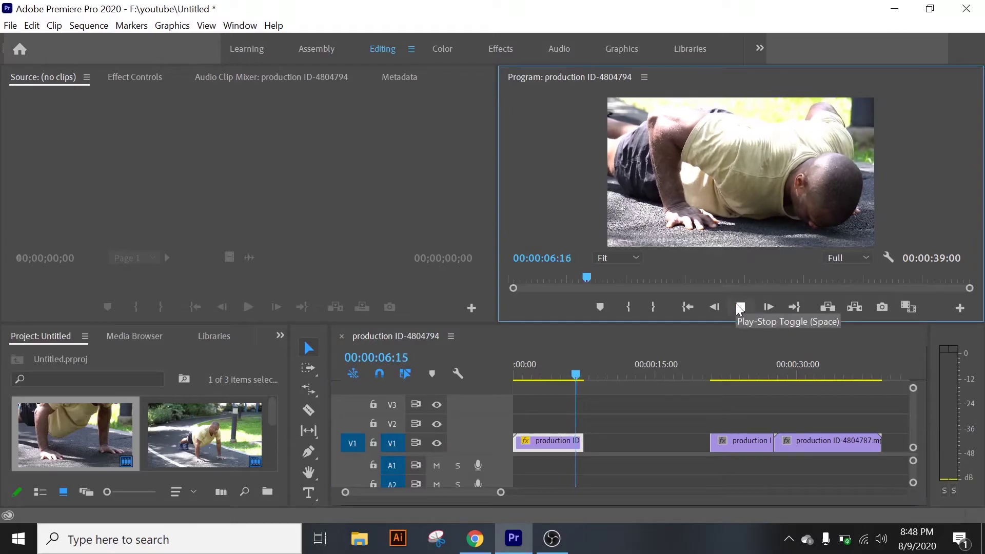
click(536, 373)
right_click(548, 441)
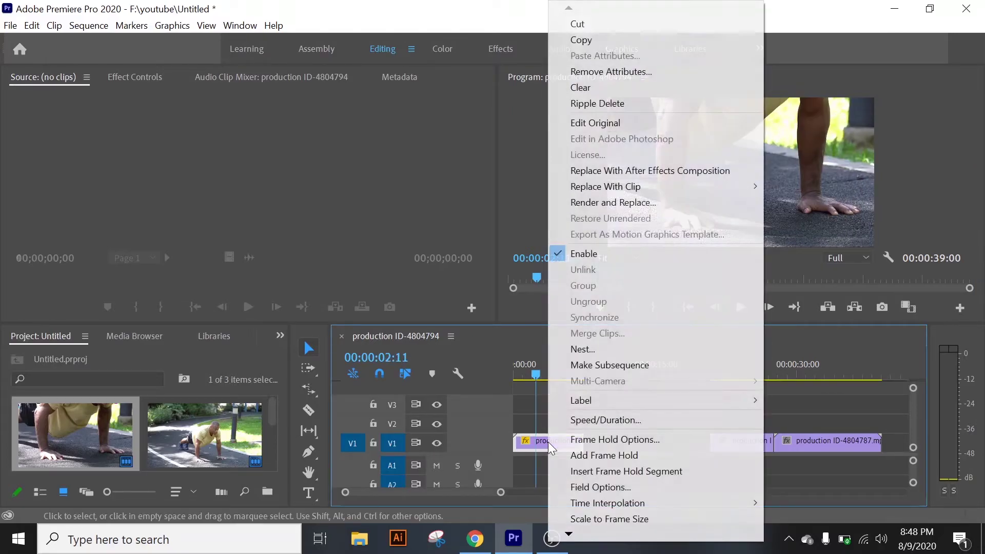
click(616, 422)
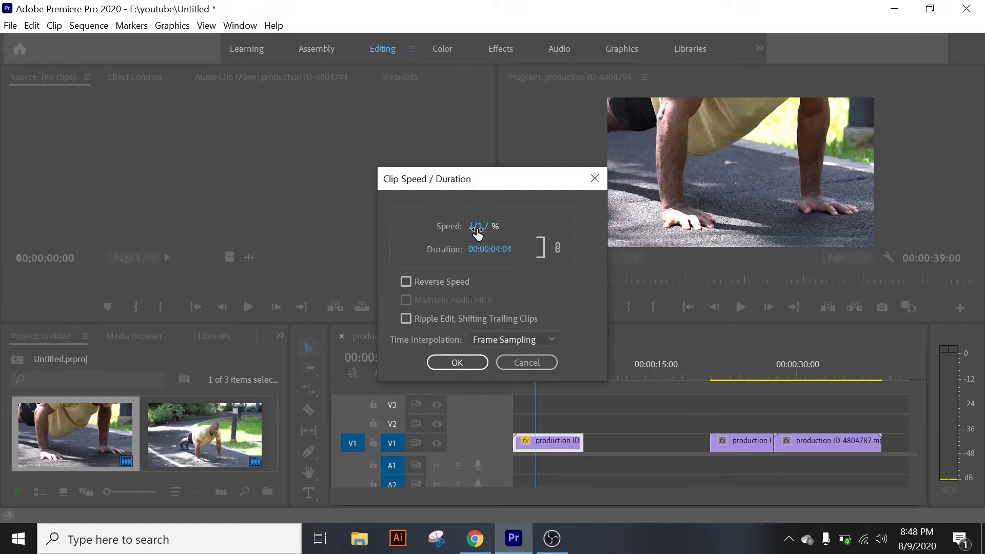
click(498, 250)
click(503, 250)
text(2:2)
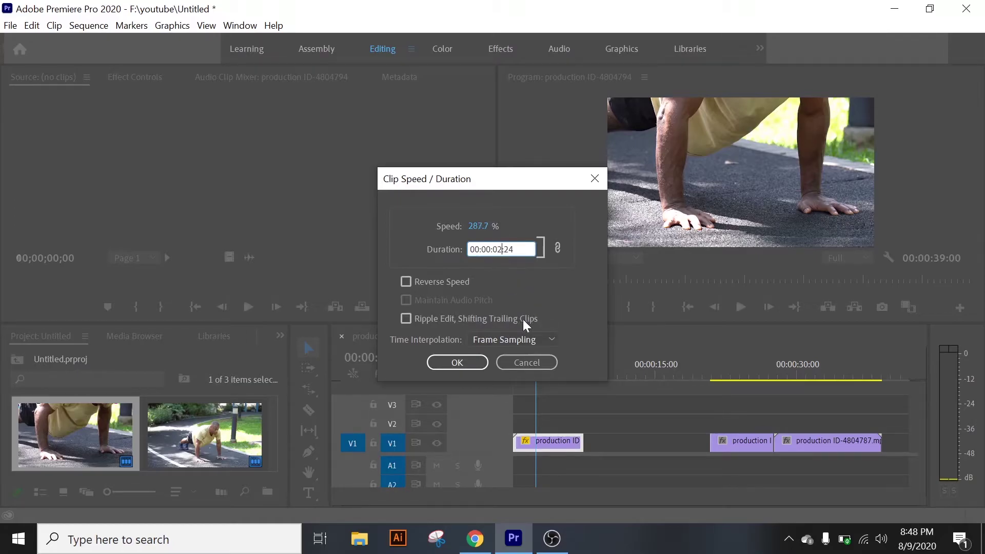
click(476, 366)
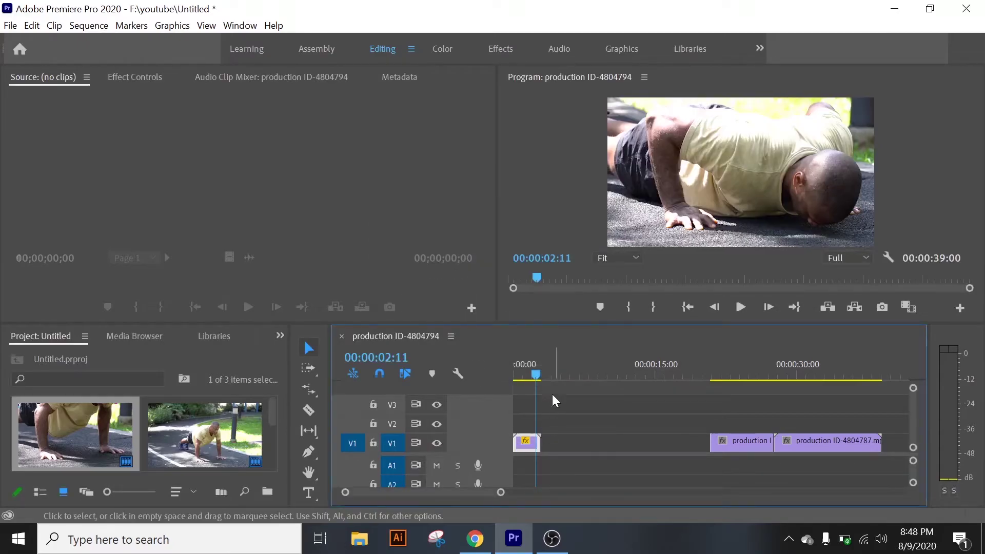
Step: Preview the sped-up clip from the start, undo, and select the second and third clips together
drag(524, 374, 500, 377)
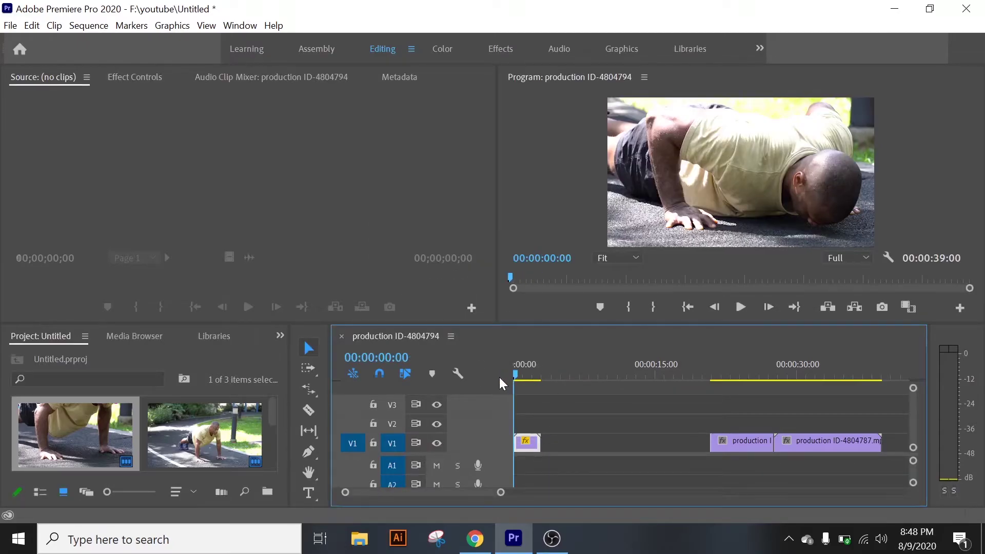
click(746, 306)
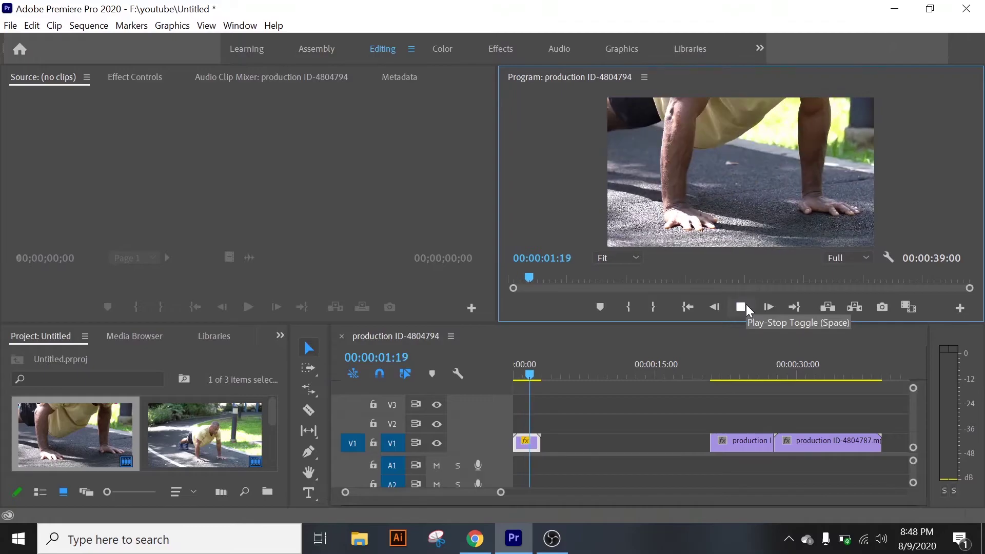
click(747, 304)
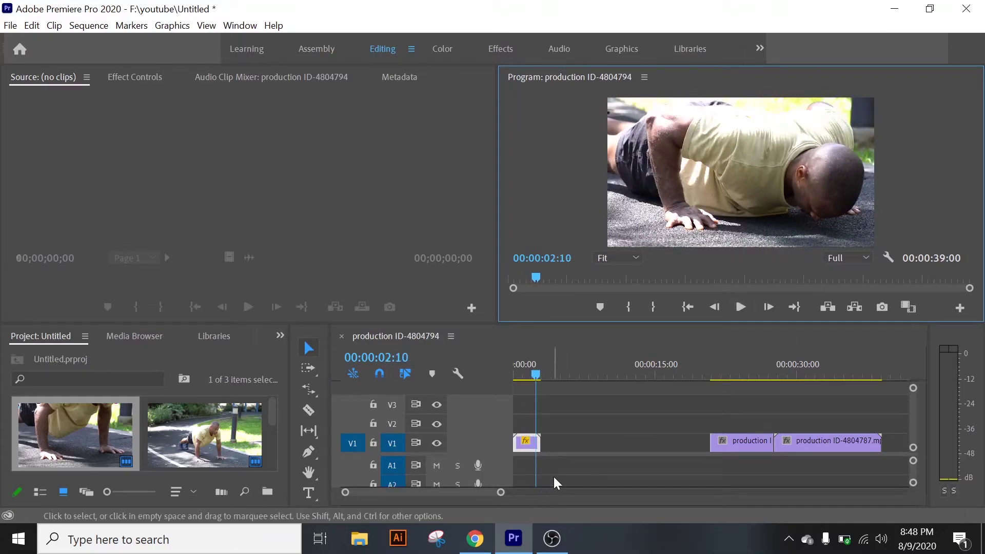
key(ctrl+z)
key(ctrl+z)
drag(740, 405, 640, 443)
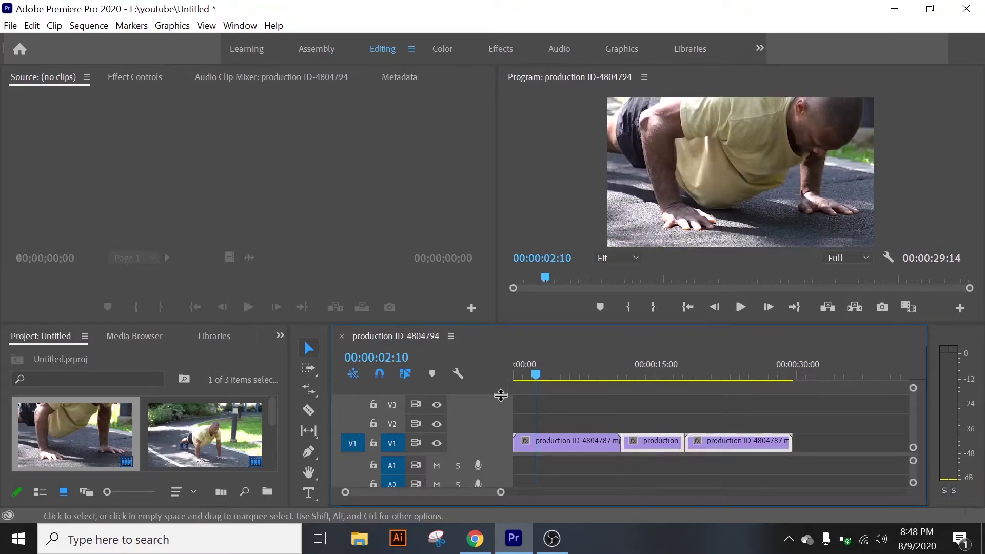
Step: Rate-stretch the first clip shorter from its end and preview the faster playback
click(308, 389)
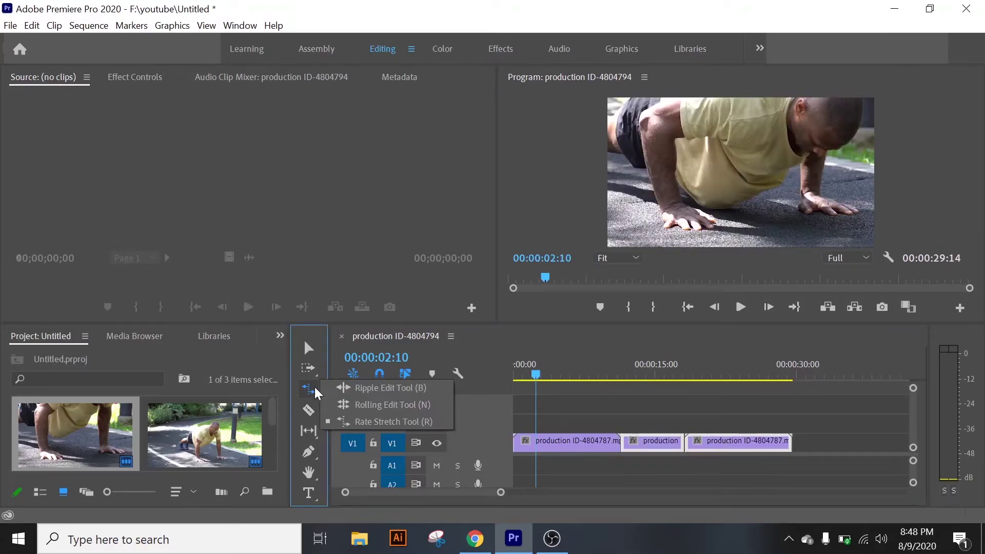
click(359, 422)
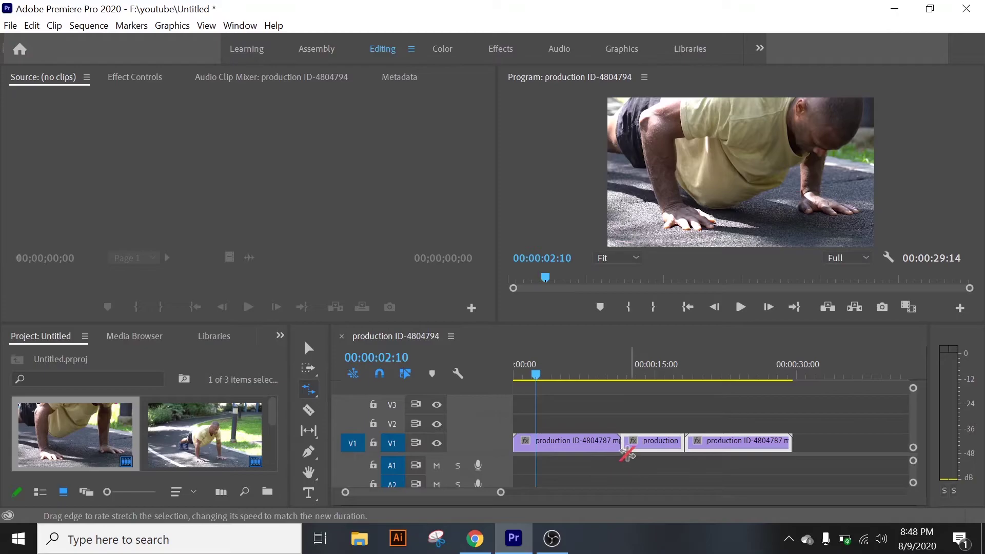
drag(620, 445, 587, 445)
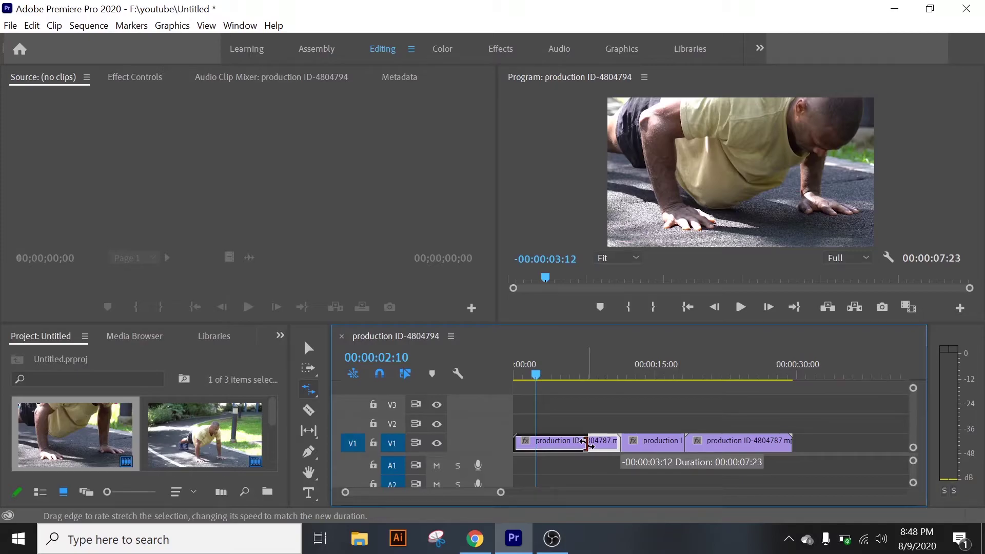
drag(585, 444, 573, 443)
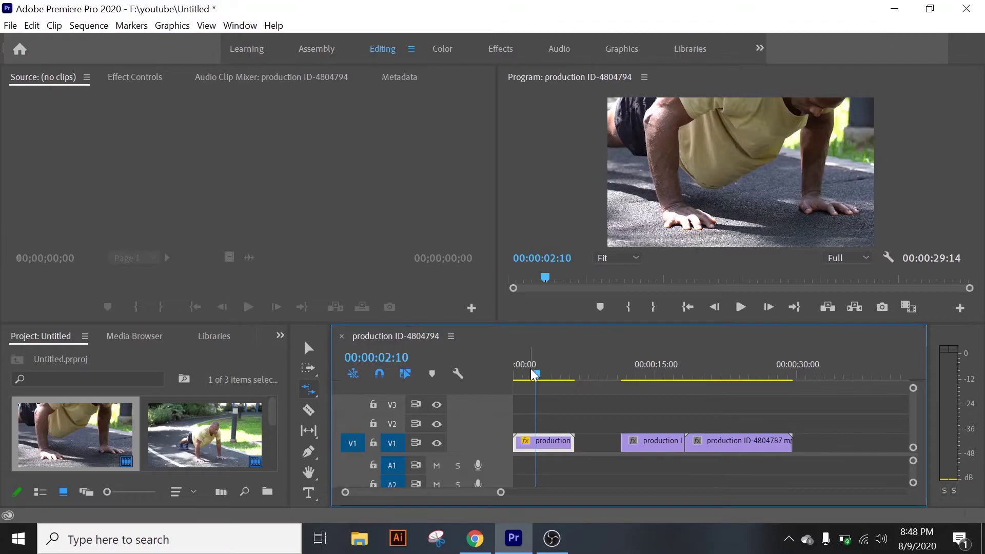
key(Home)
click(747, 303)
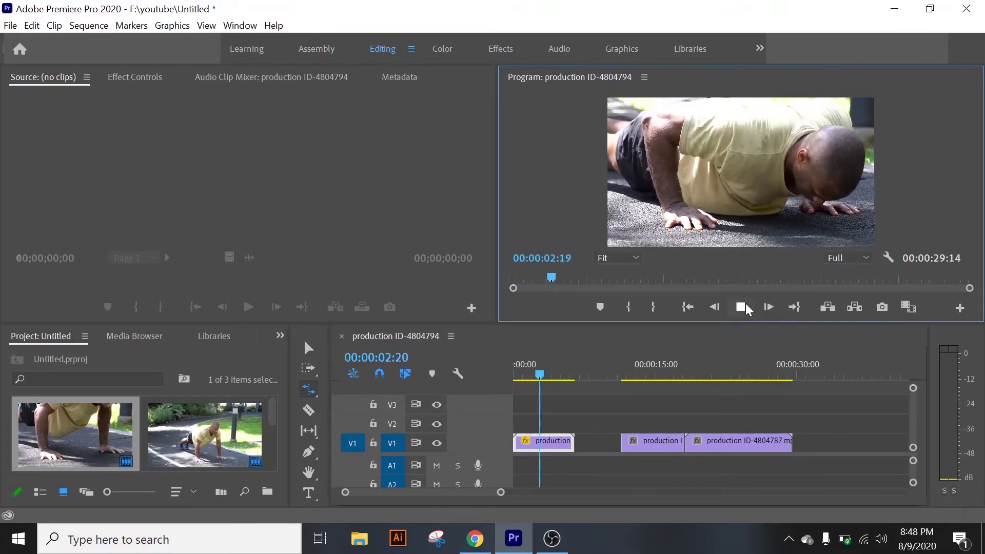
click(746, 305)
Step: Shorten the first clip to a 3-second duration, review it, then reselect it
drag(573, 442, 541, 443)
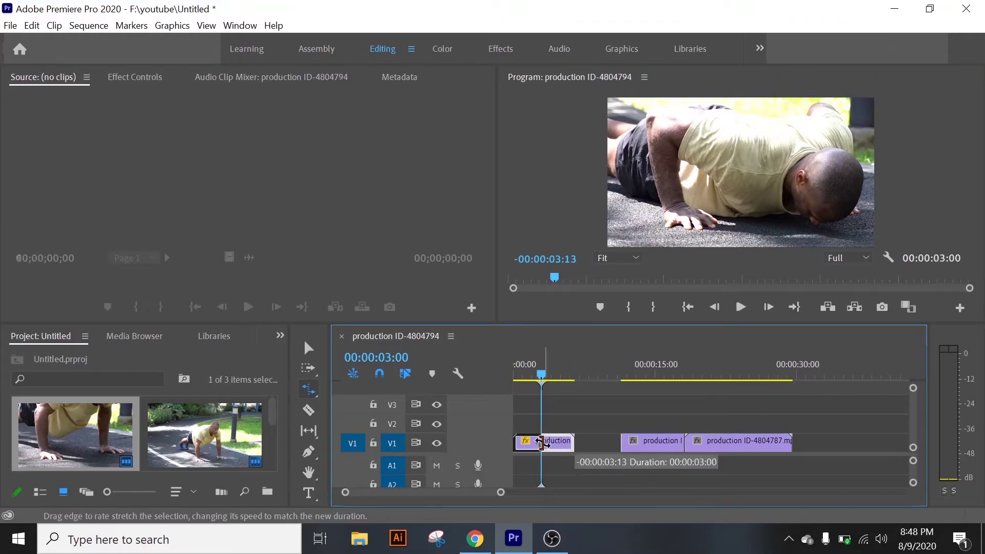
drag(533, 371, 514, 371)
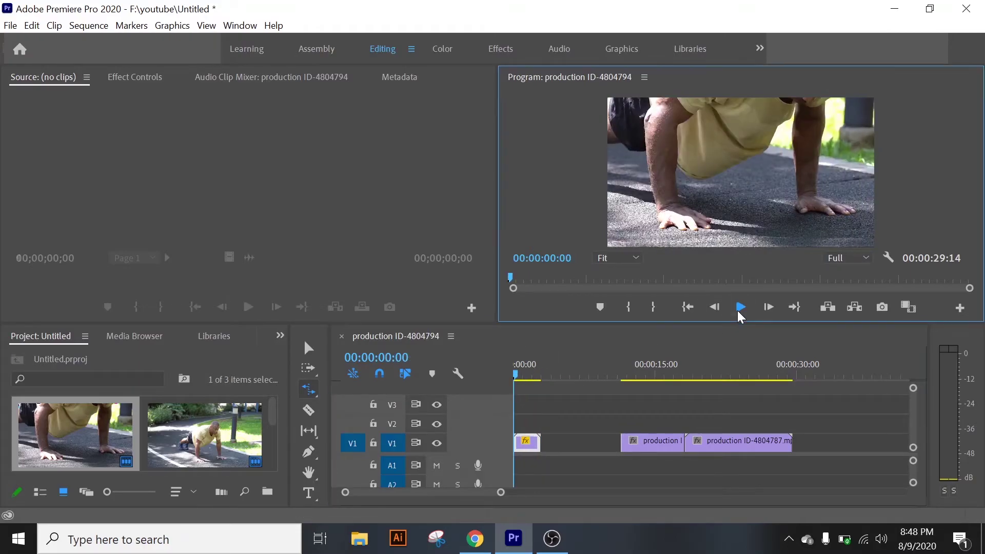
click(740, 308)
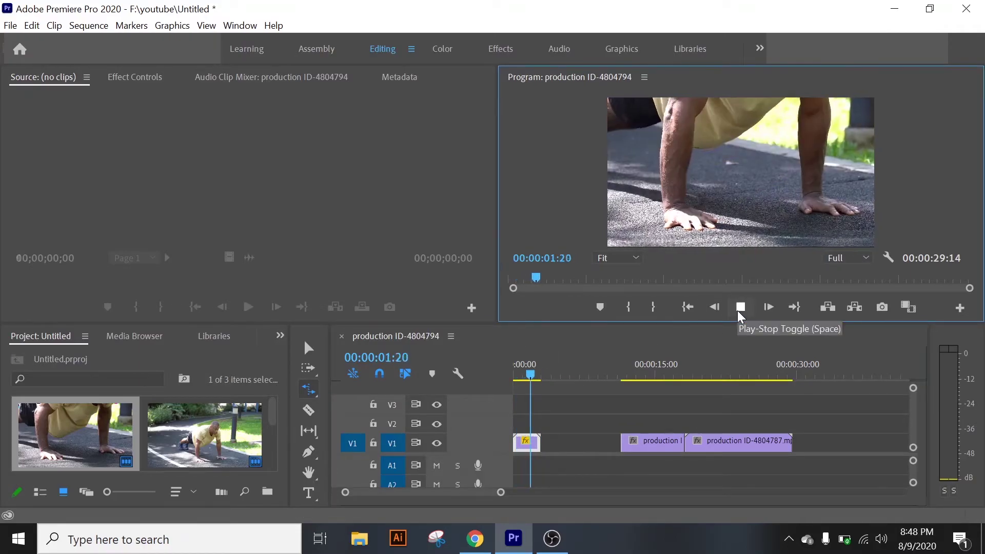
key(ctrl+z)
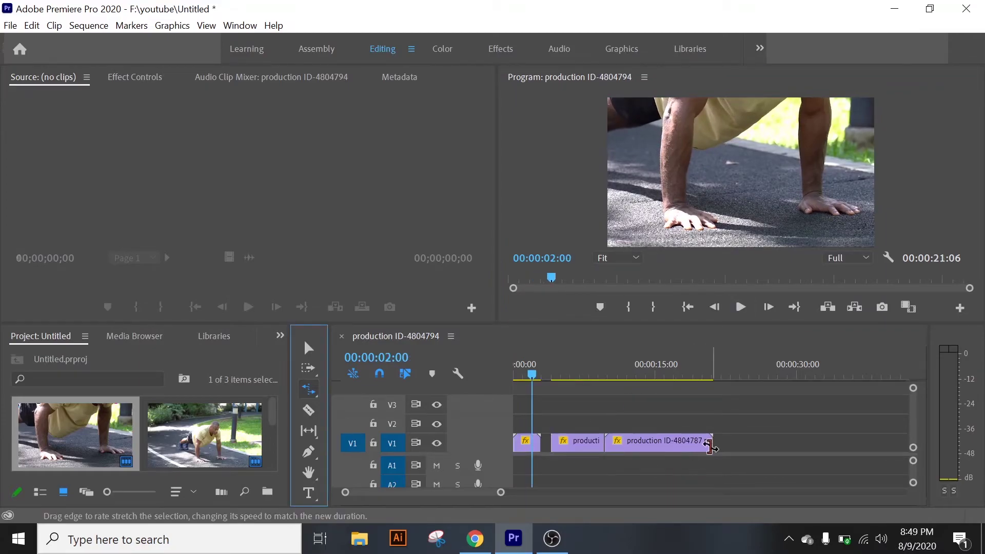
drag(529, 369, 509, 377)
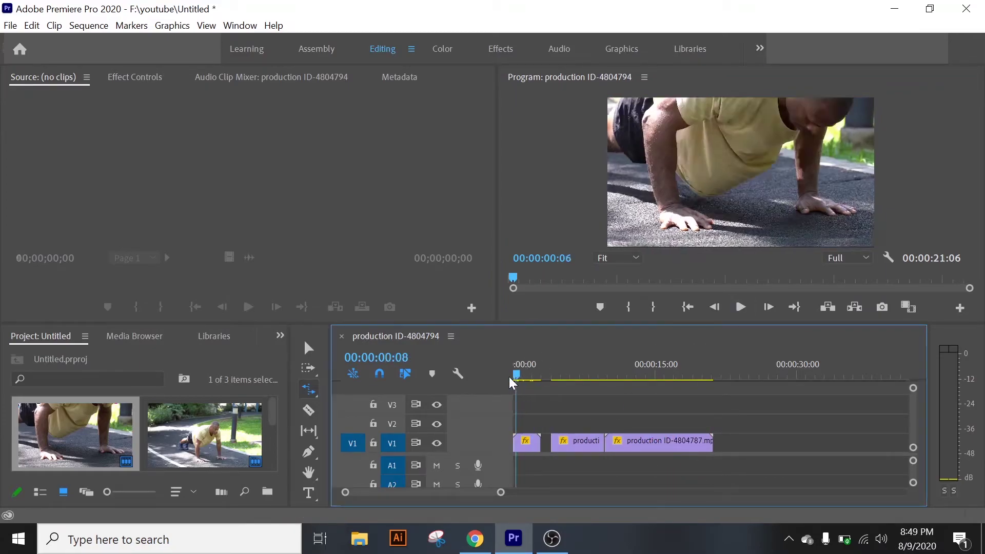
click(739, 306)
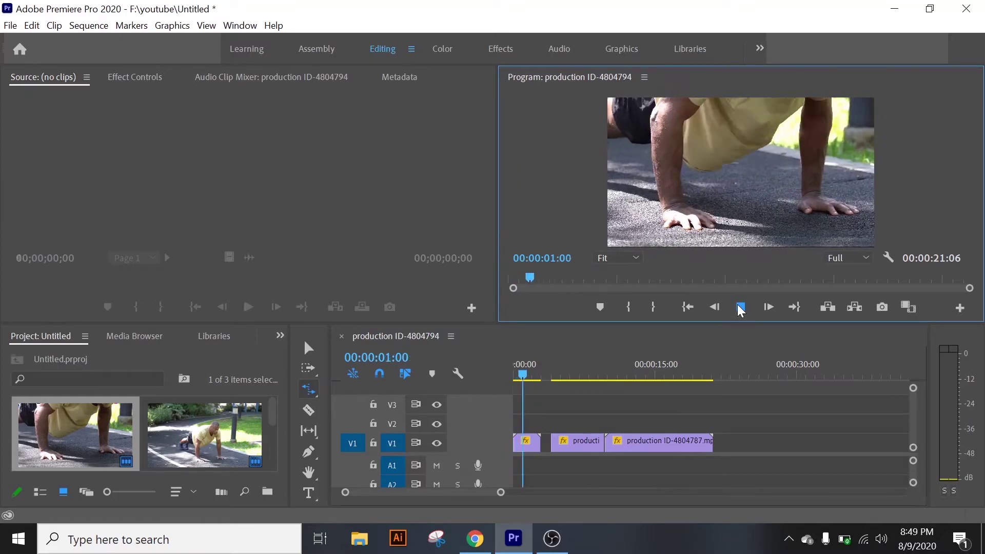
click(739, 306)
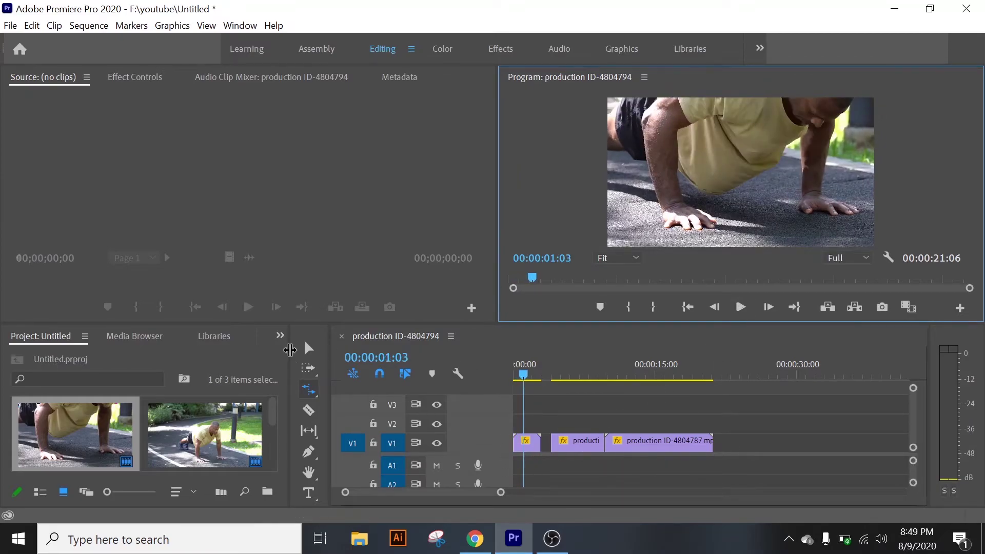
click(308, 348)
click(534, 445)
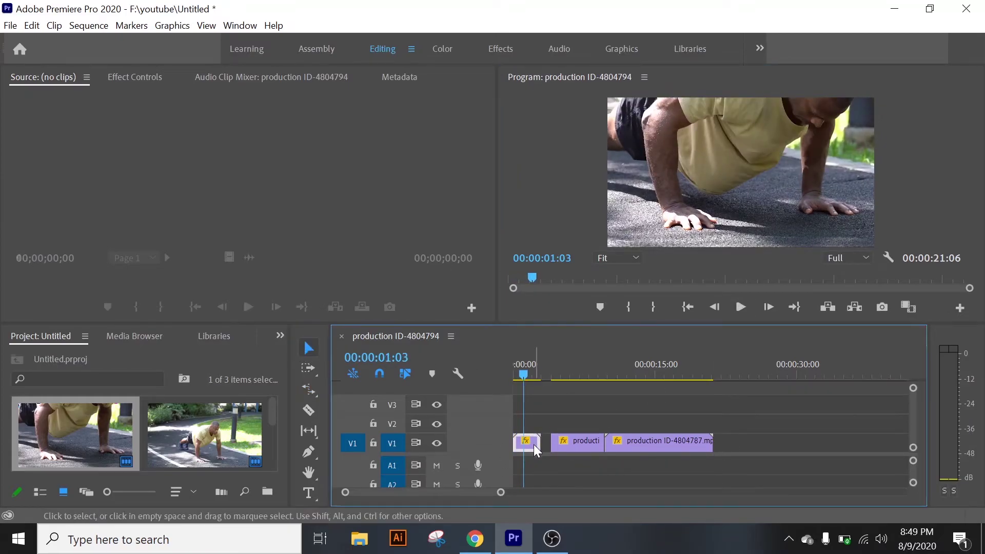
right_click(534, 444)
click(614, 419)
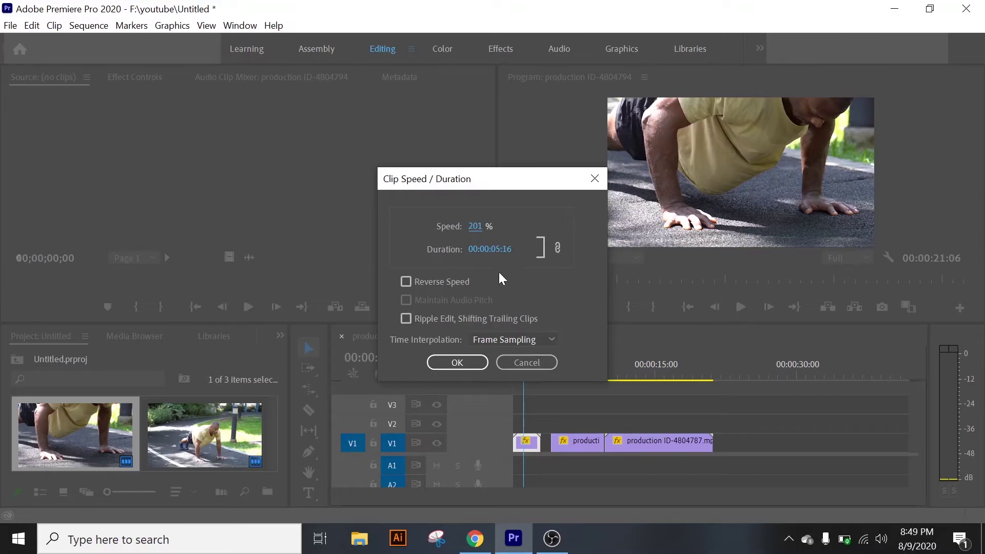
click(522, 363)
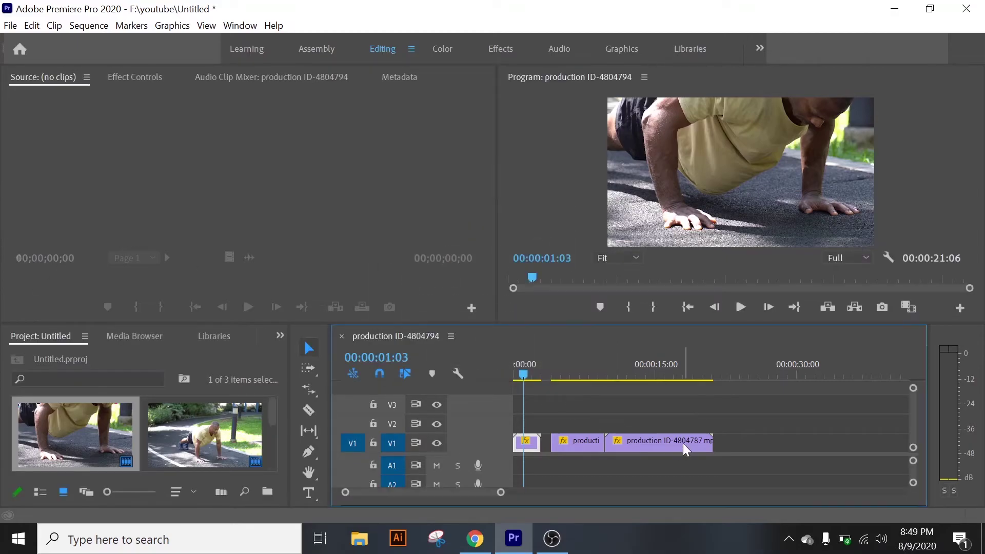
click(683, 443)
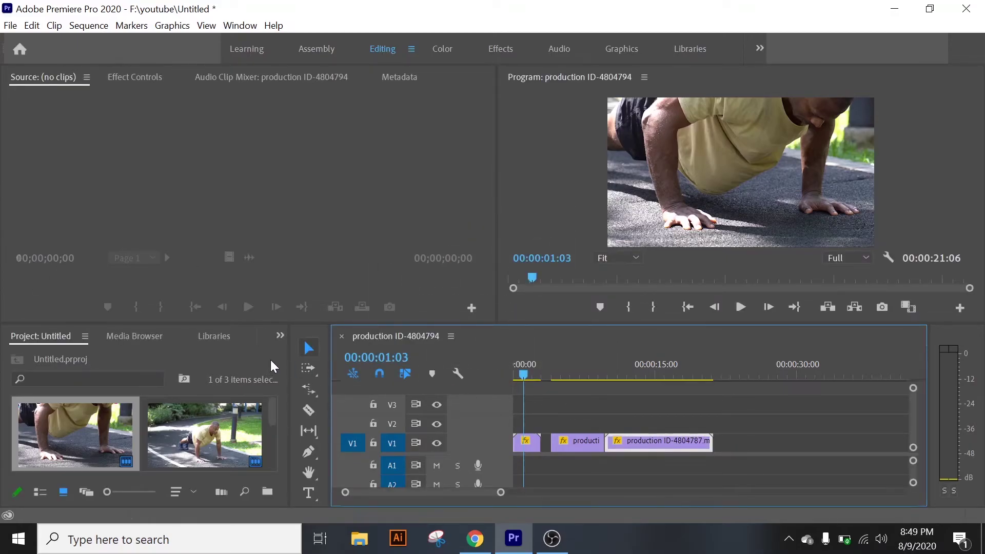
click(654, 383)
Step: Rate-stretch the third clip longer to 40.48% speed and preview it
drag(631, 368, 663, 371)
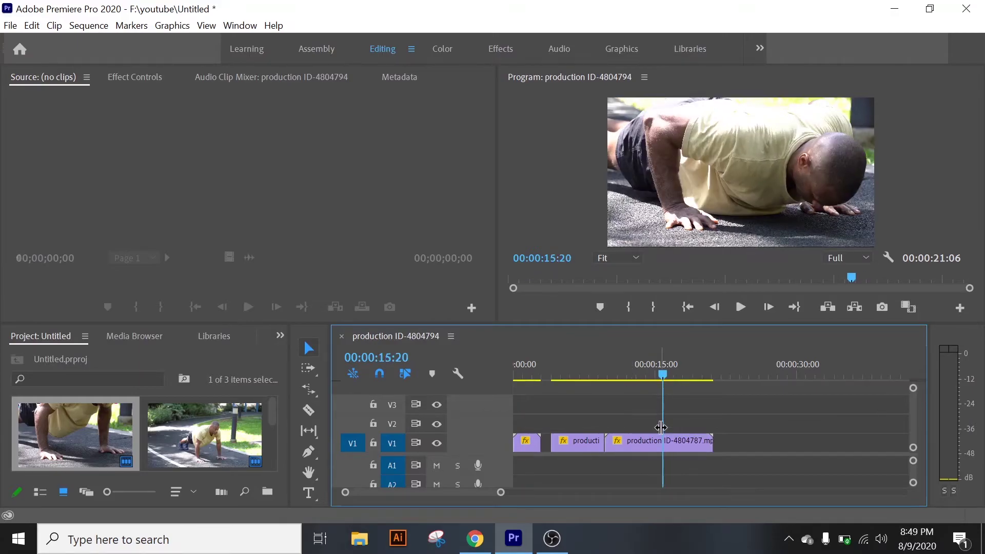
click(663, 441)
click(310, 389)
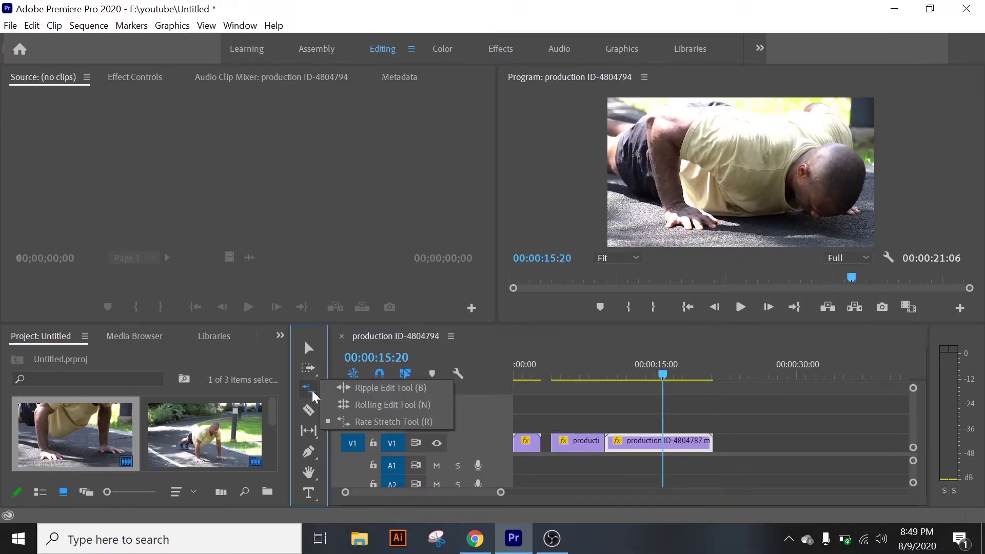
click(393, 422)
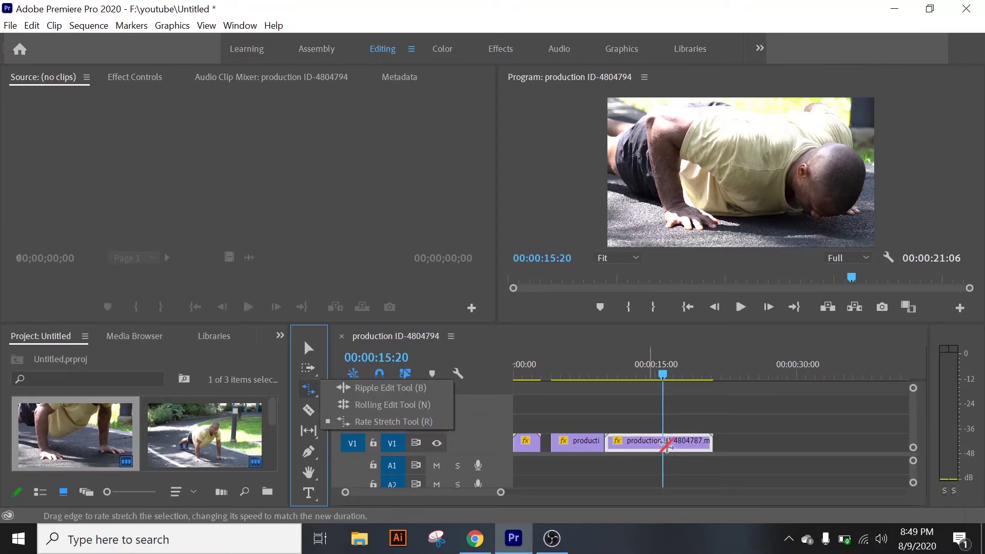
drag(718, 443, 870, 443)
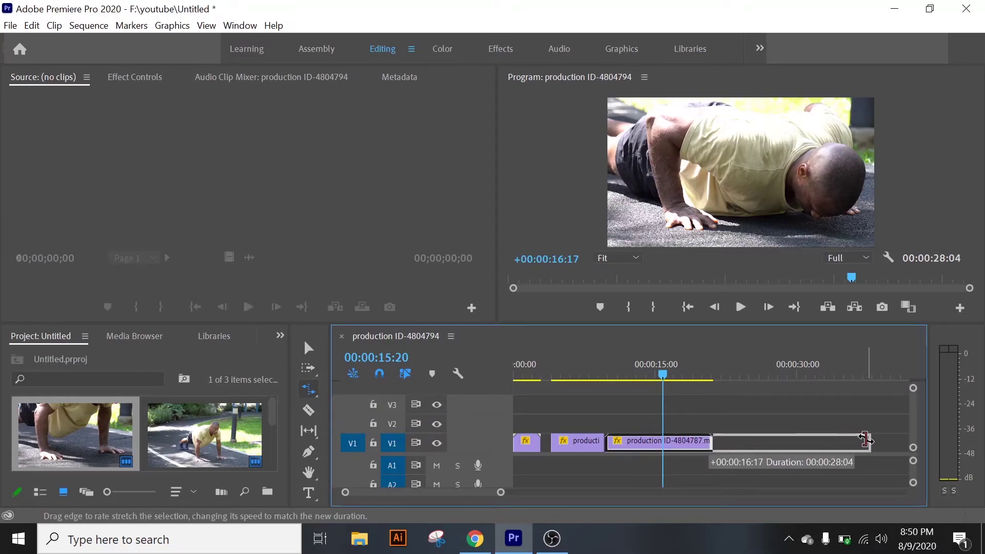
click(742, 308)
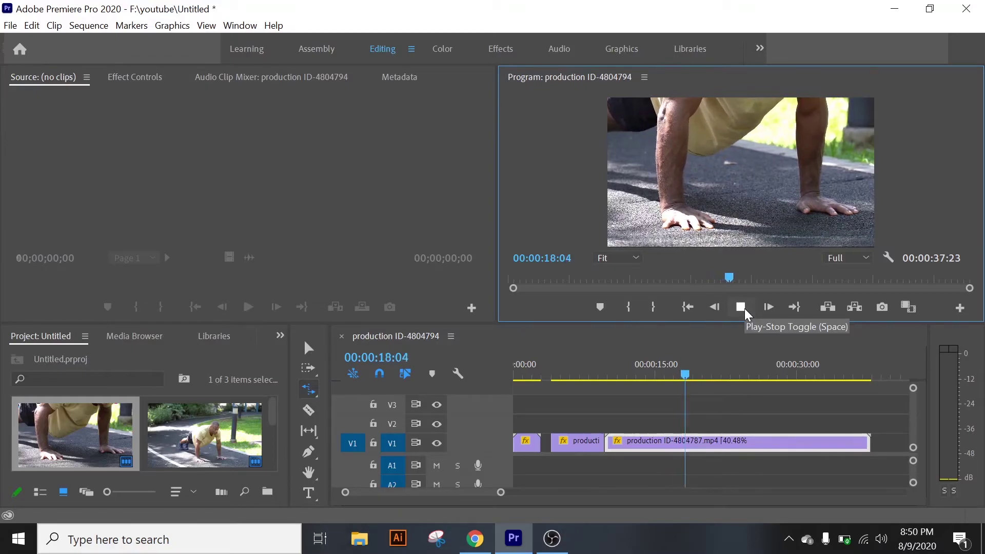
click(742, 306)
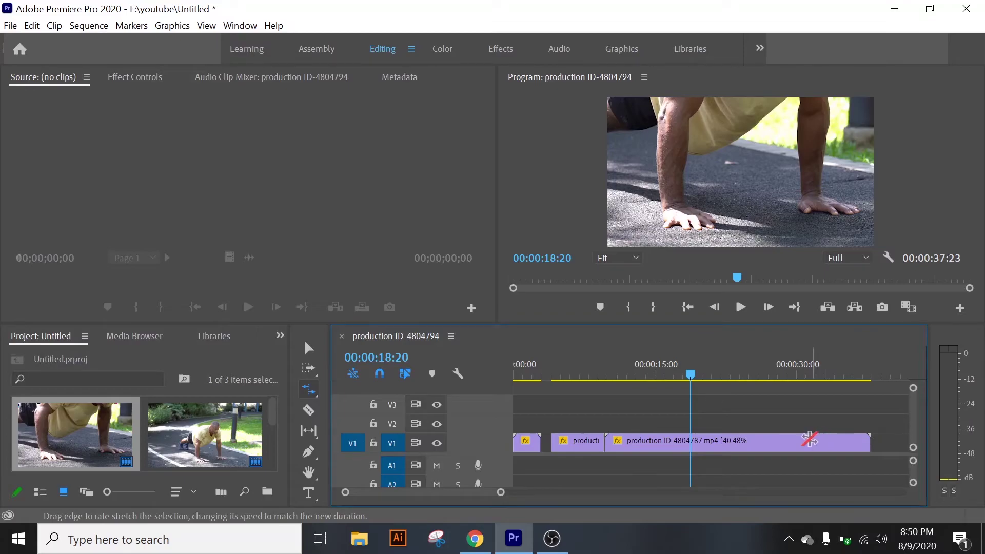
Step: Squeeze the third clip shorter to speed it up and preview the result
click(309, 349)
click(621, 442)
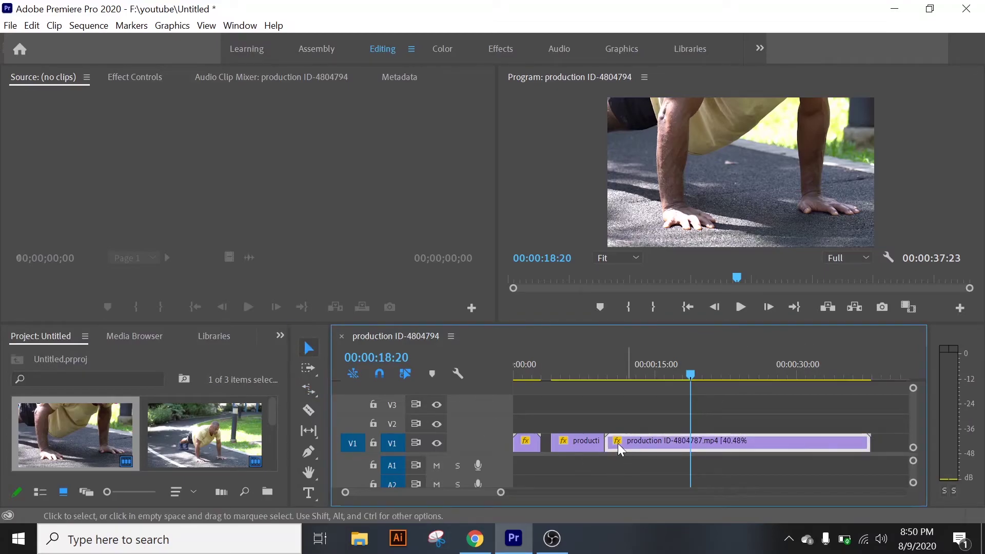
click(309, 390)
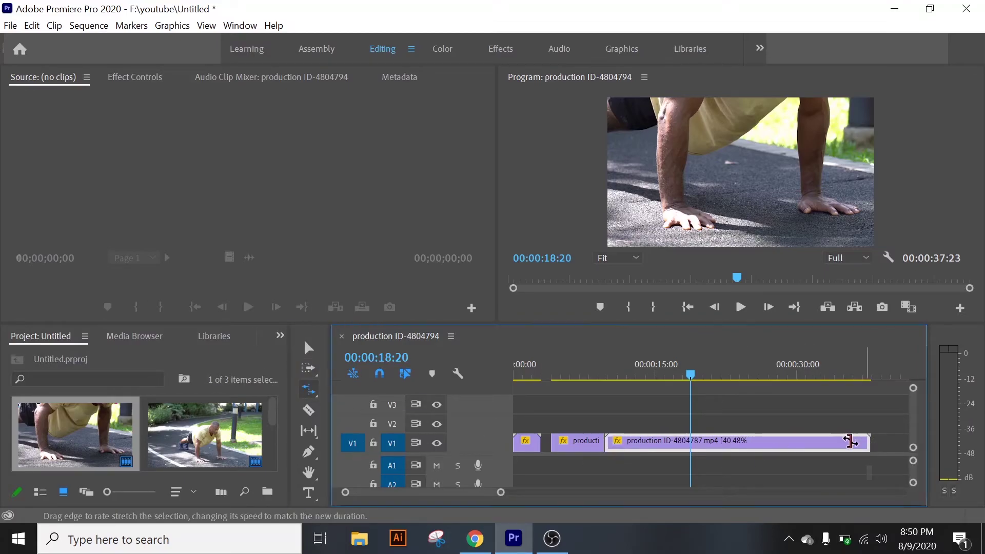
drag(869, 442, 622, 442)
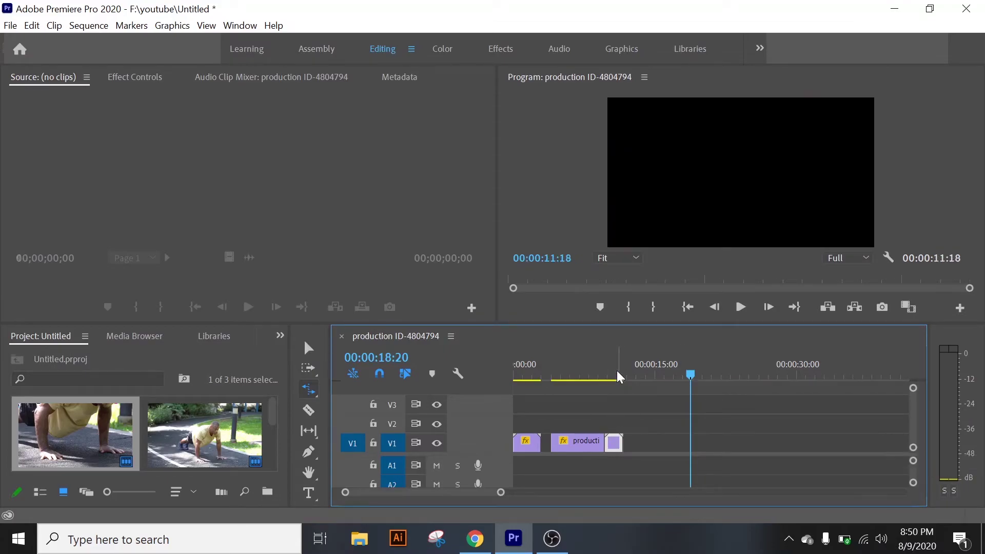
click(608, 373)
click(740, 307)
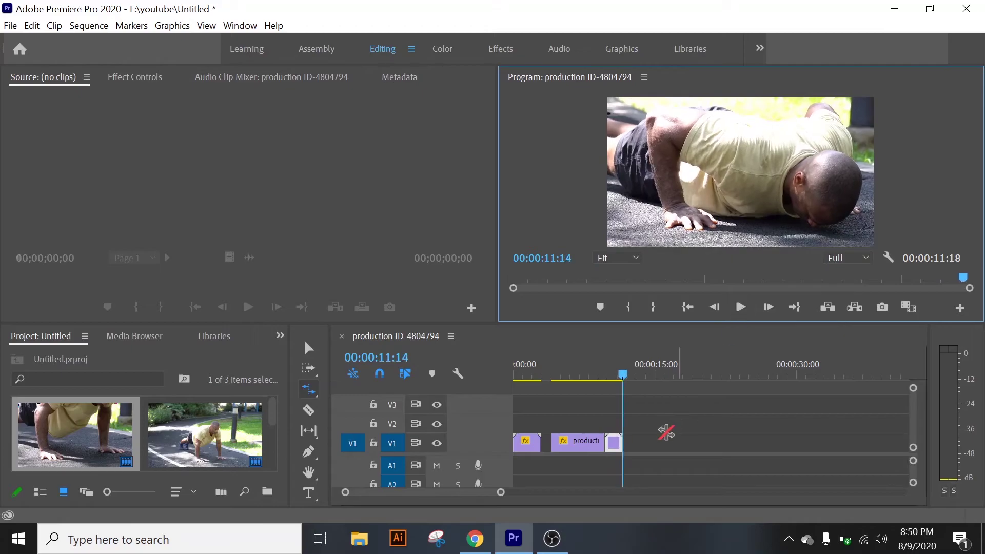
Step: Stretch the third clip longer twice, undoing the last stretch
drag(619, 445, 667, 444)
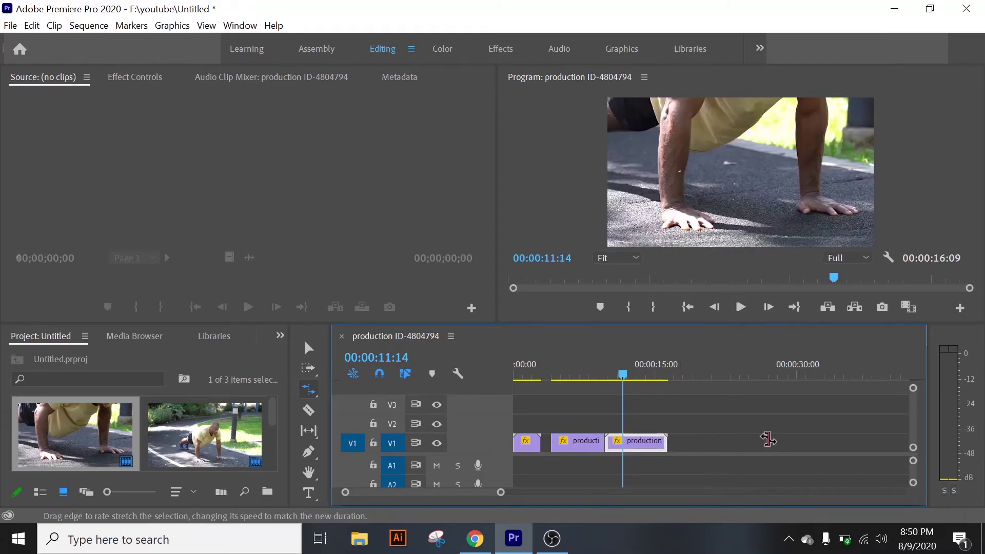
drag(667, 443, 802, 450)
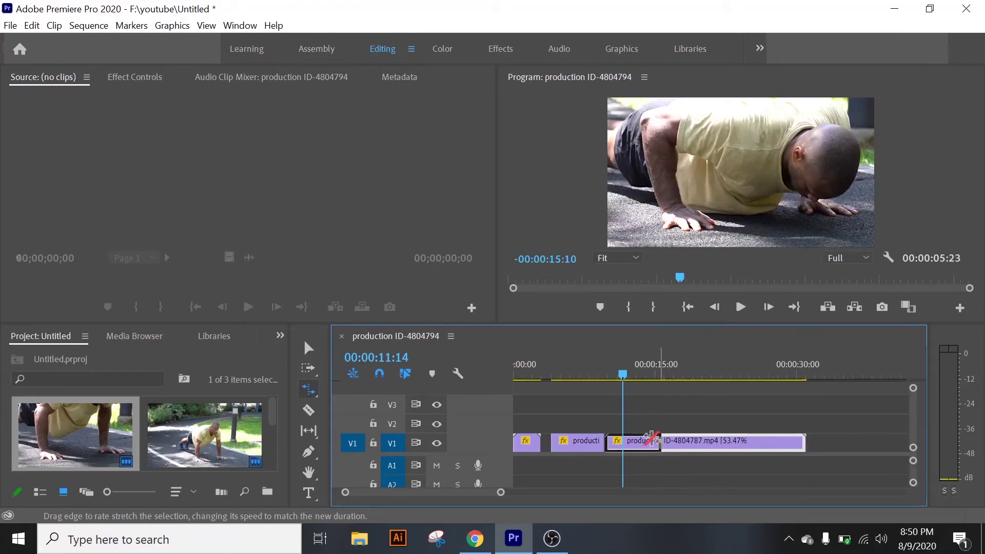
key(ctrl+z)
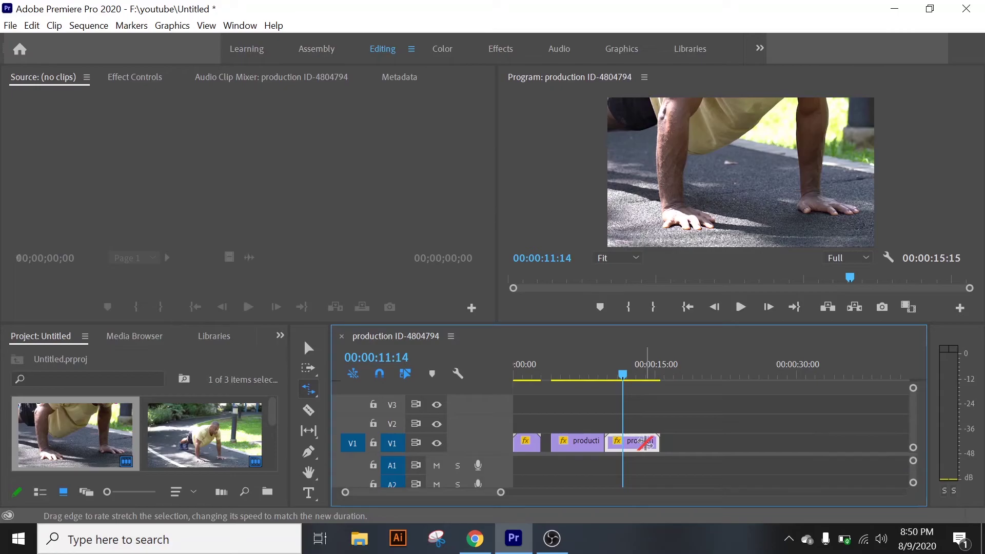
right_click(648, 444)
click(639, 446)
Step: Check the third clip's 195.2% speed in Speed/Duration without changing it
right_click(632, 441)
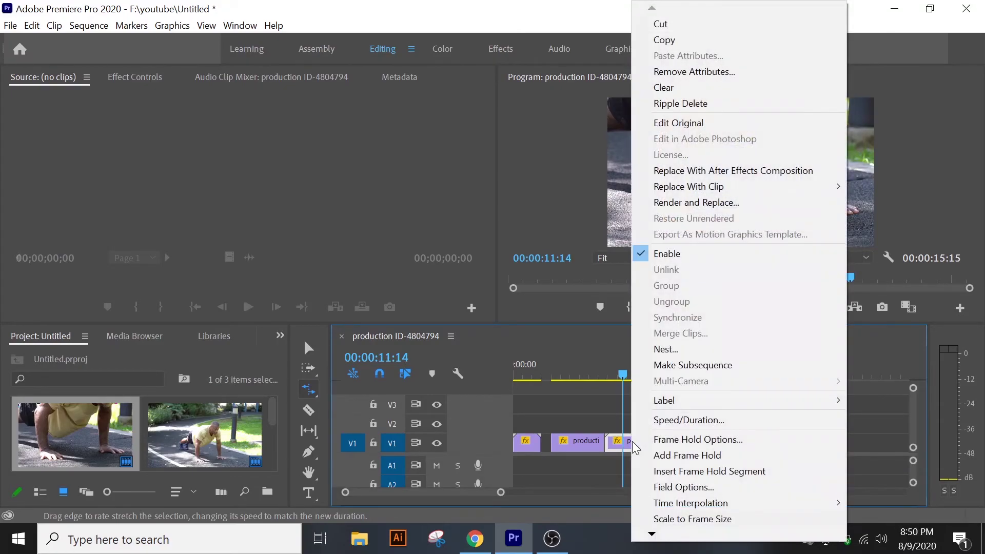
click(686, 421)
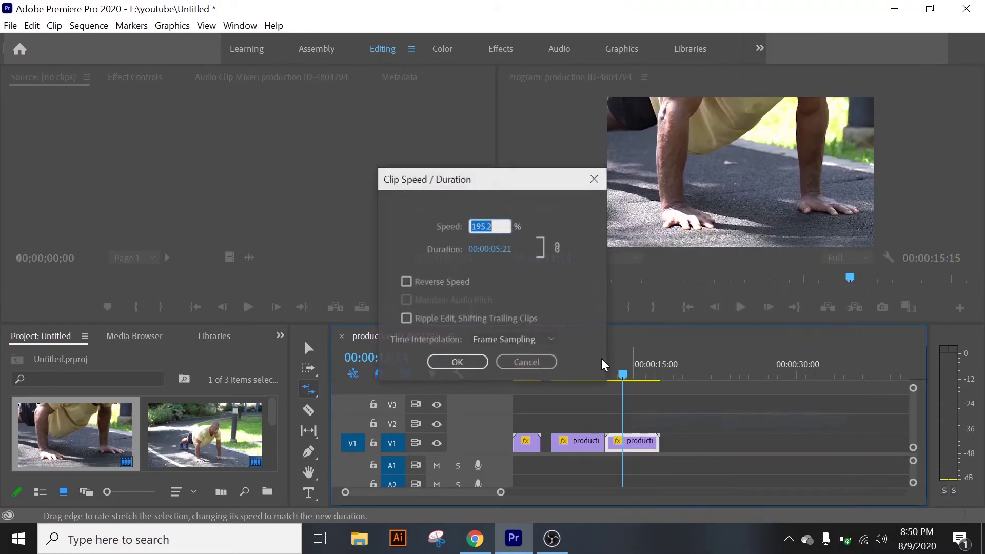
click(531, 365)
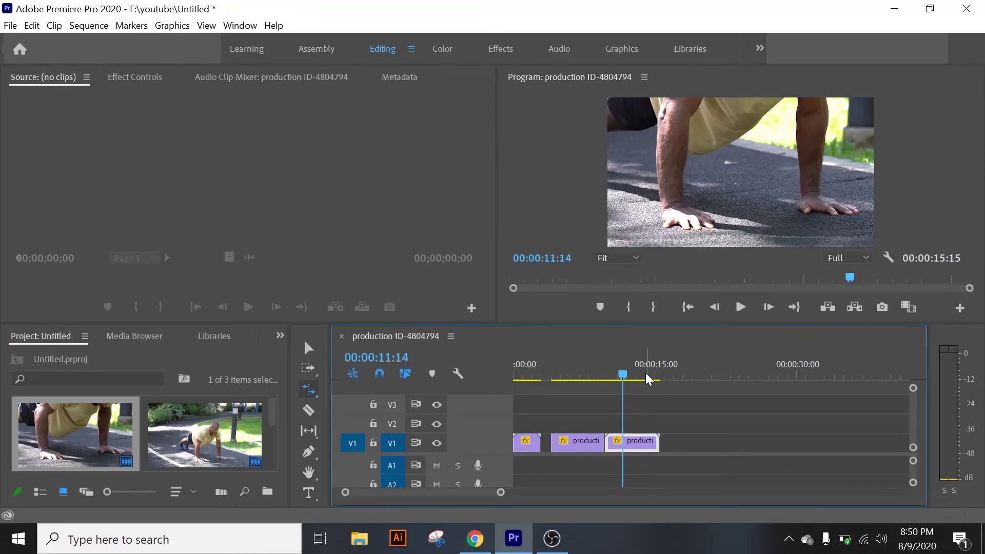
Step: Rate-stretch the third clip's right edge longer so the sequence runs 00:00:20:04
click(587, 376)
drag(584, 373, 580, 374)
right_click(637, 440)
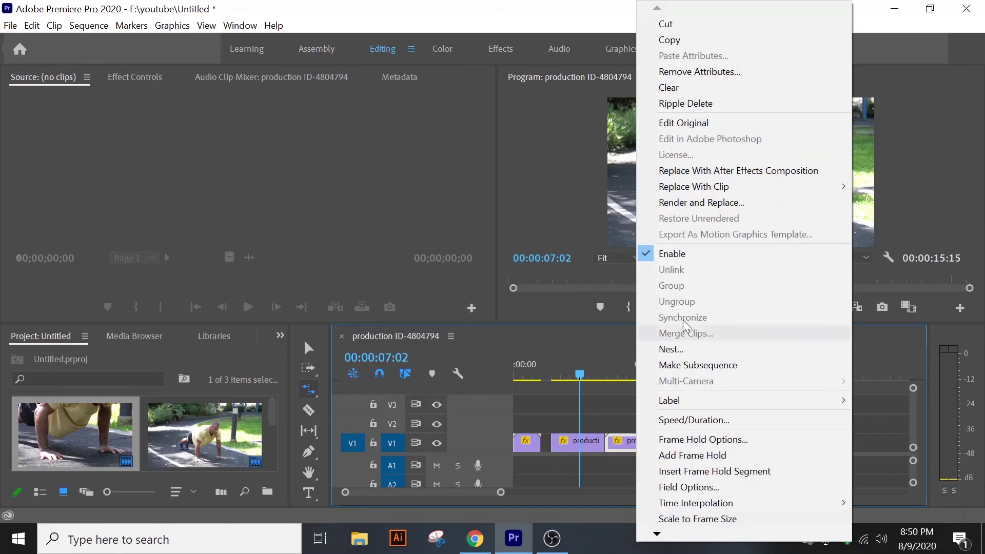
click(583, 374)
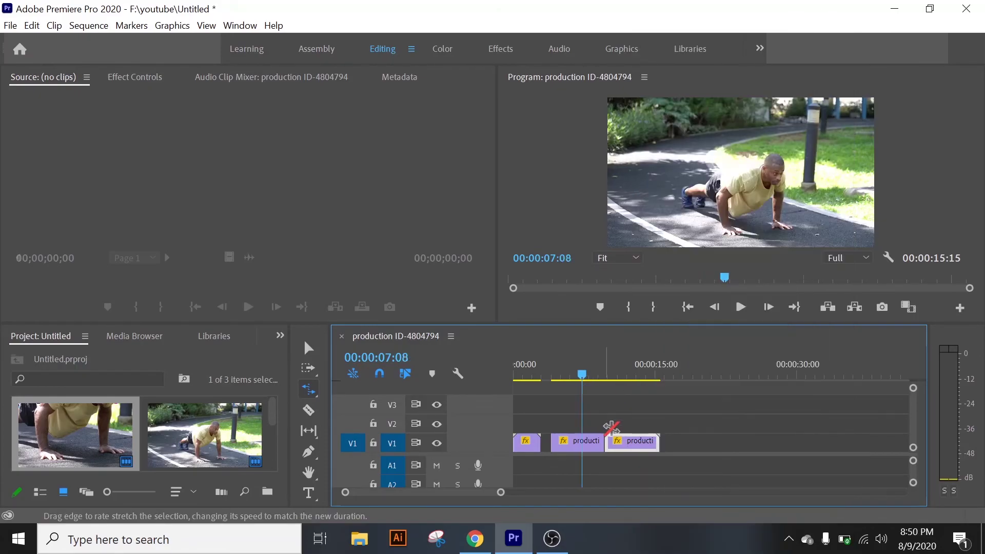
click(645, 380)
mouse_move(659, 443)
mouse_down()
mouse_move(736, 452)
mouse_move(702, 441)
mouse_up()
click(308, 389)
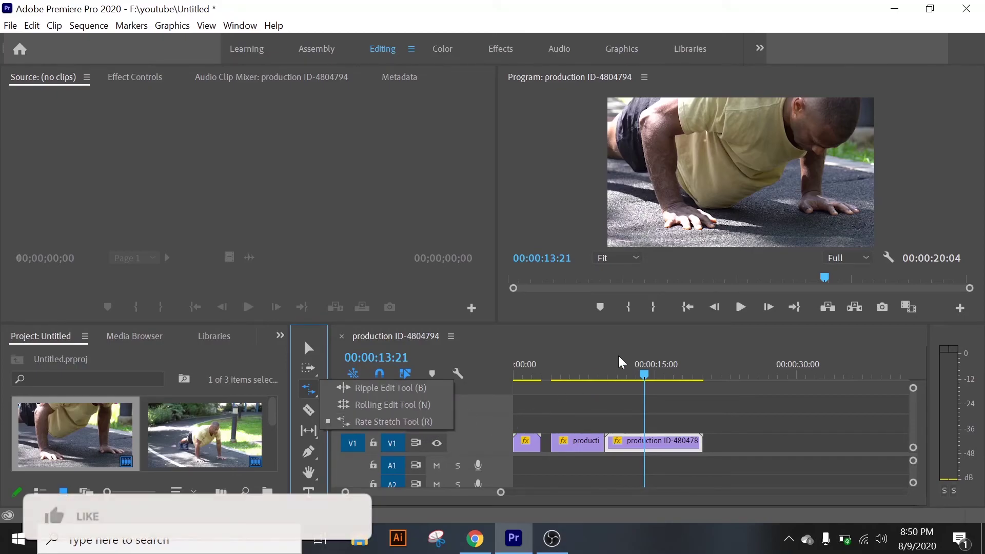
click(642, 375)
drag(642, 375, 611, 377)
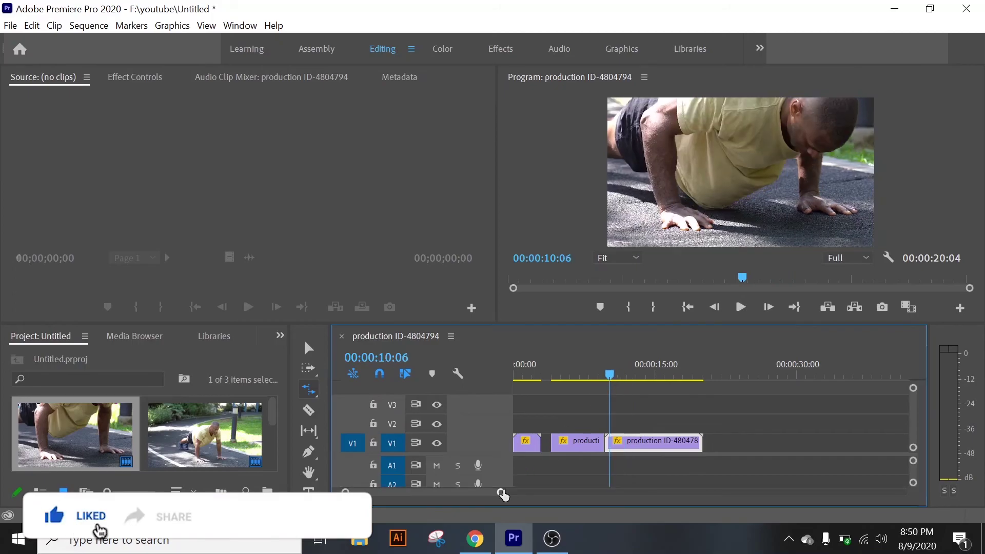
drag(501, 492, 540, 492)
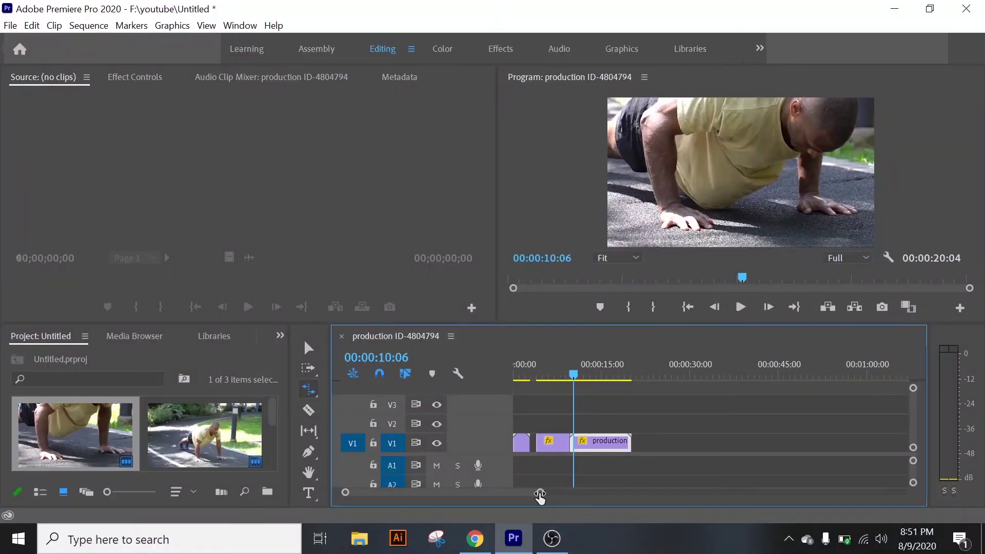
drag(540, 492, 566, 493)
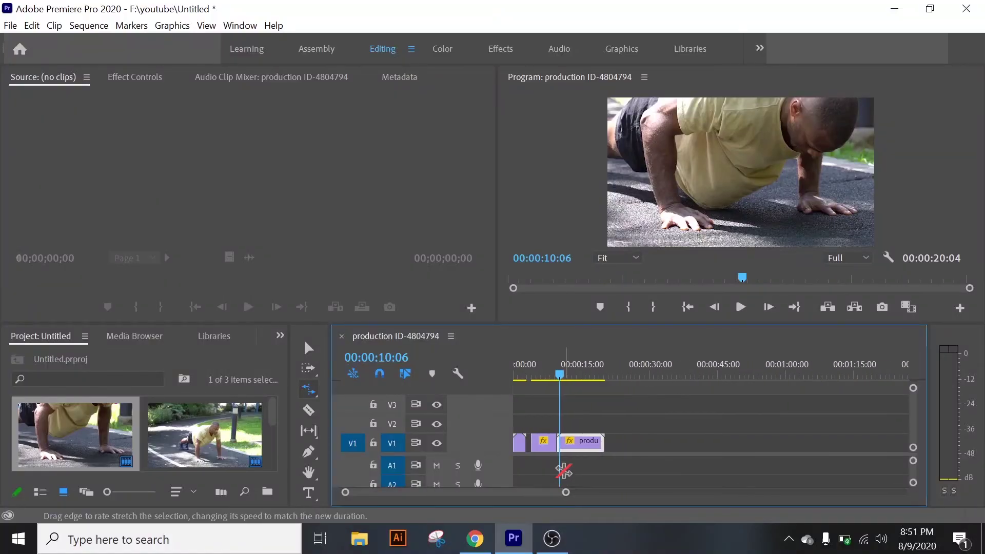
click(314, 350)
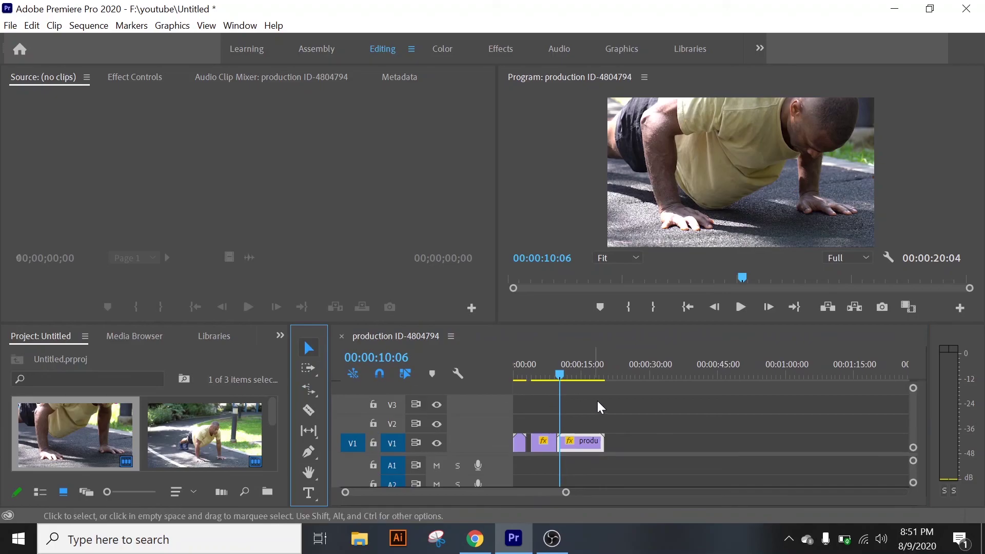
drag(600, 406, 547, 446)
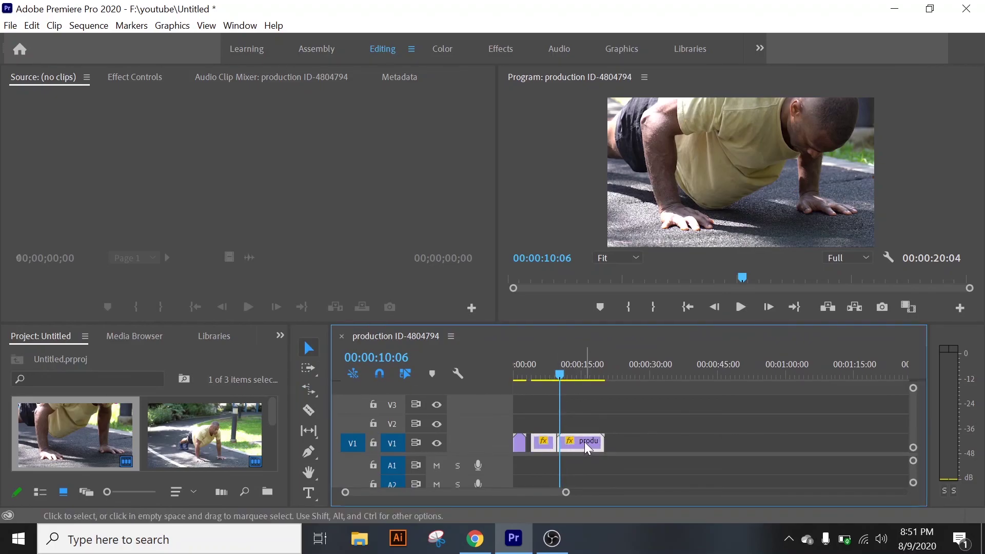
click(583, 414)
drag(559, 369, 538, 374)
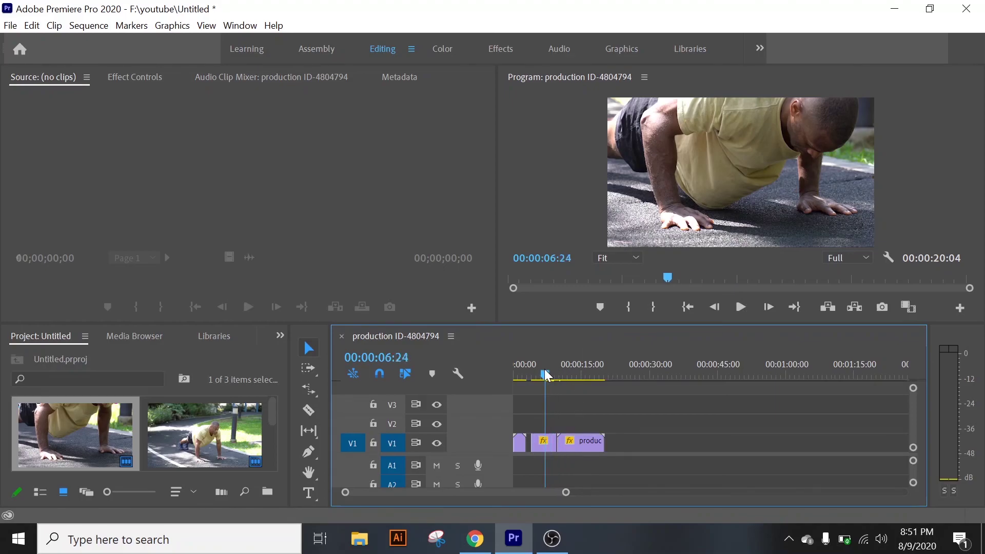